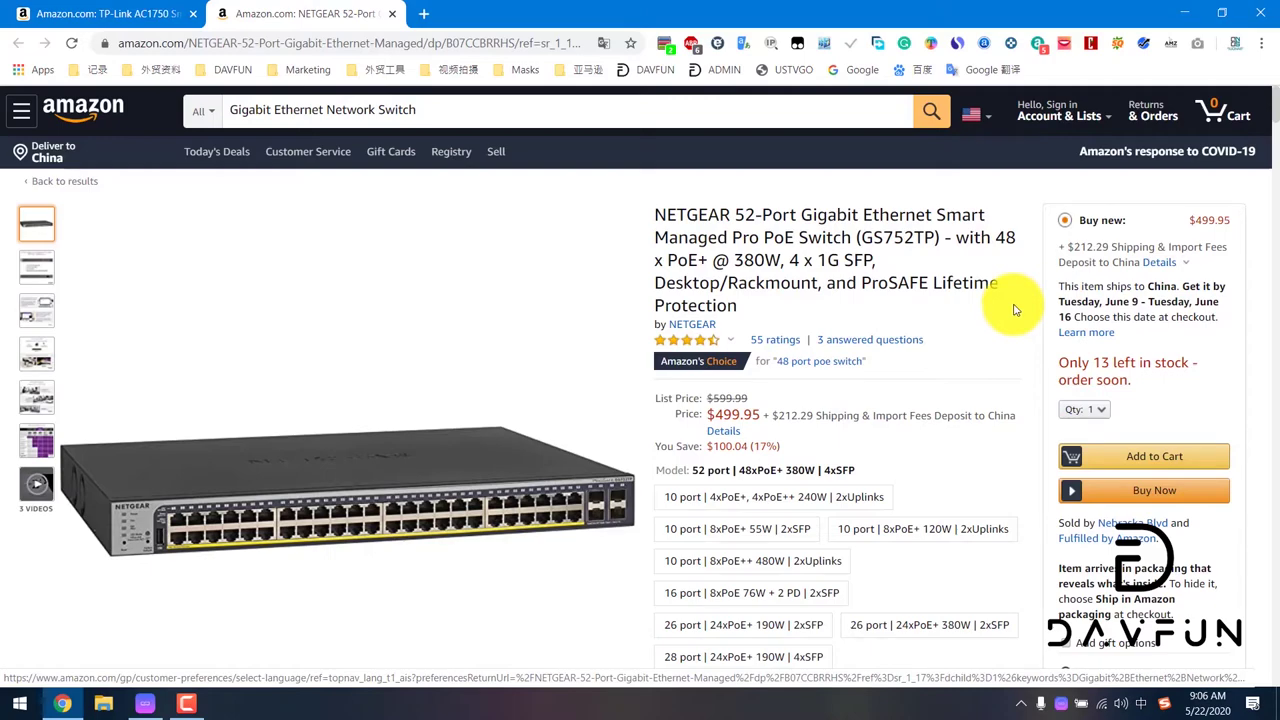
Review the title and port model options of the NETGEAR 52-port network switch on its Amazon page
{"action": "mouse_move", "coordinate": [243, 277]}
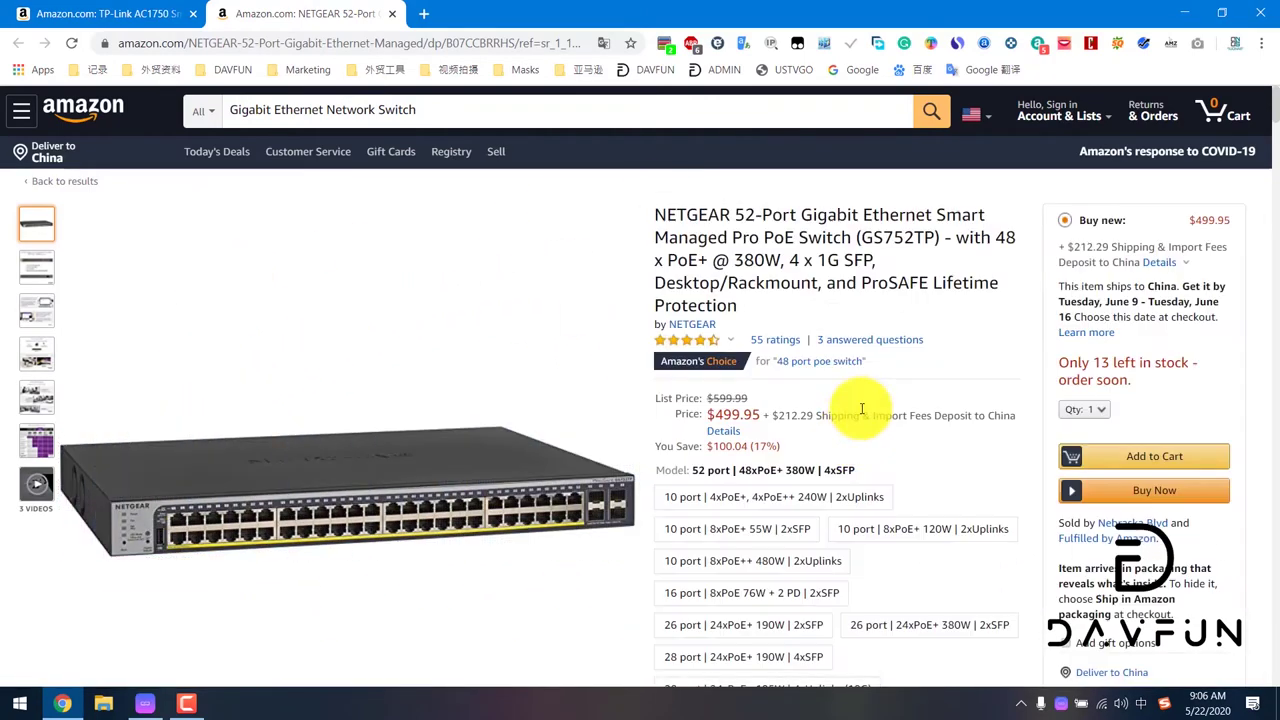
{"action": "left_click_drag", "start_coordinate": [852, 237], "coordinate": [751, 214]}
{"action": "left_click", "coordinate": [738, 214]}
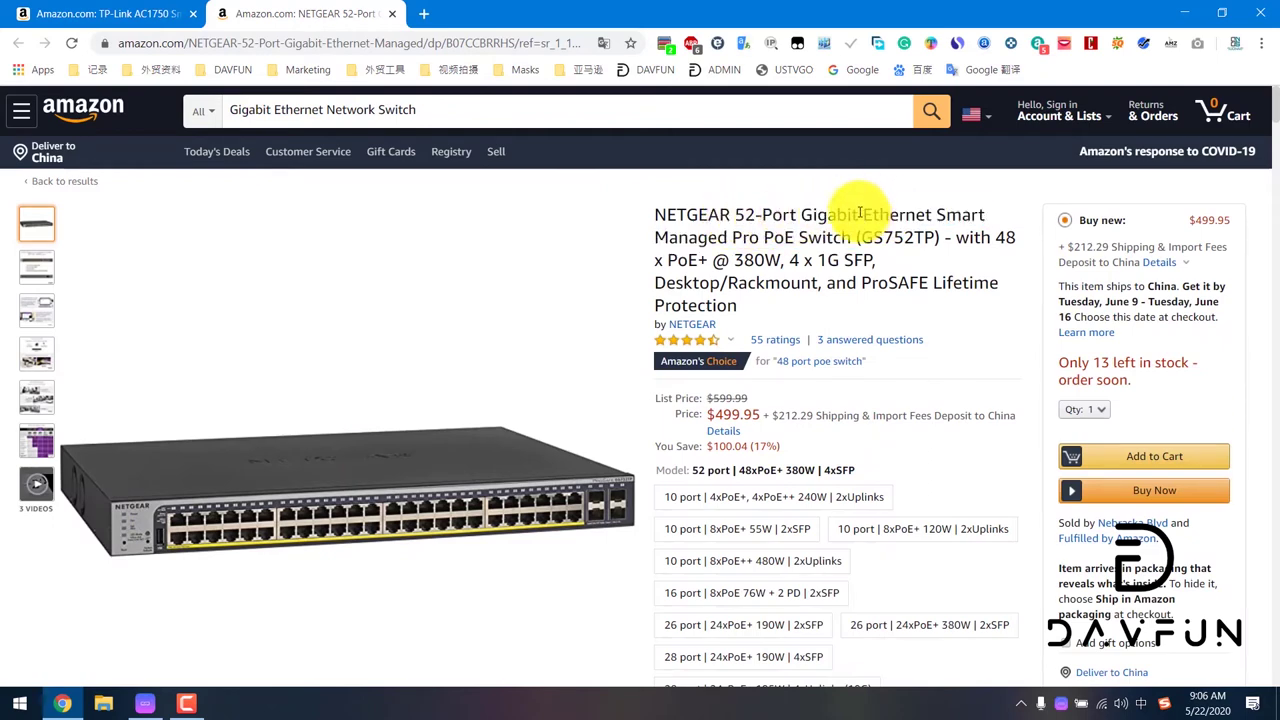
{"action": "scroll", "coordinate": [757, 406], "scroll_direction": "down", "scroll_amount": 2}
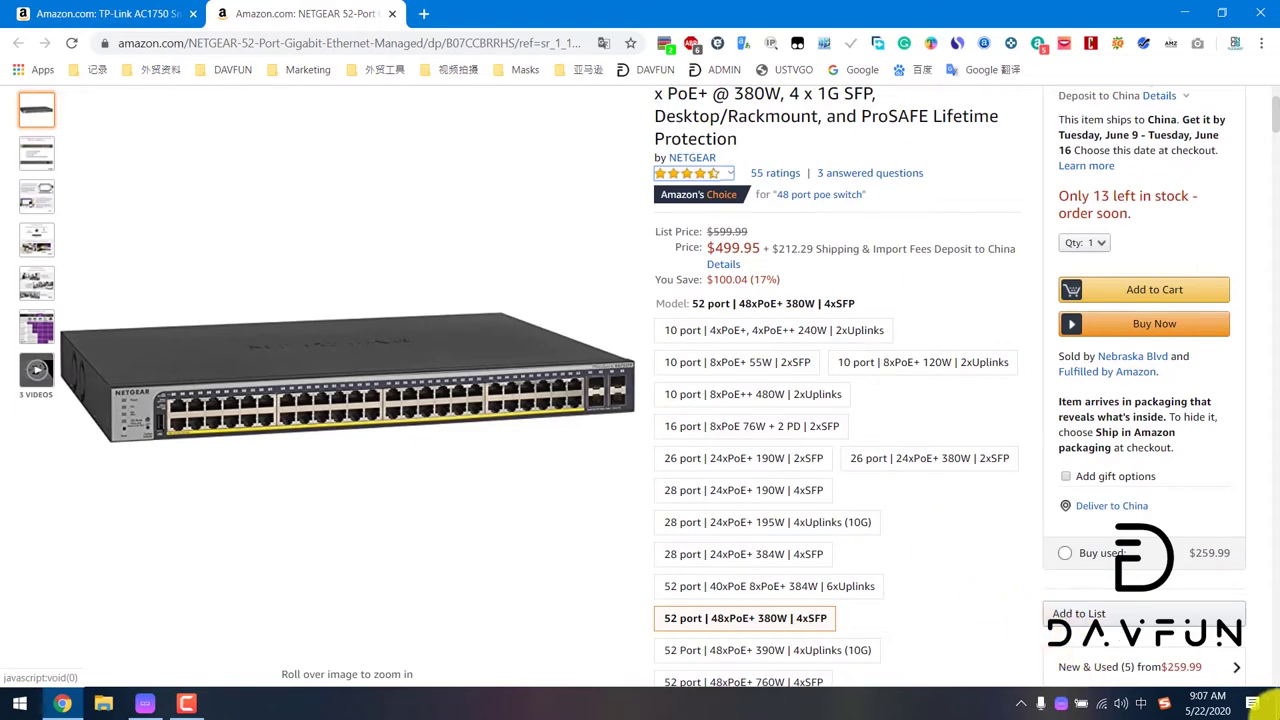
Show the desktop and launch BConfig.exe from the BConfig folder
{"action": "left_click", "coordinate": [1268, 702]}
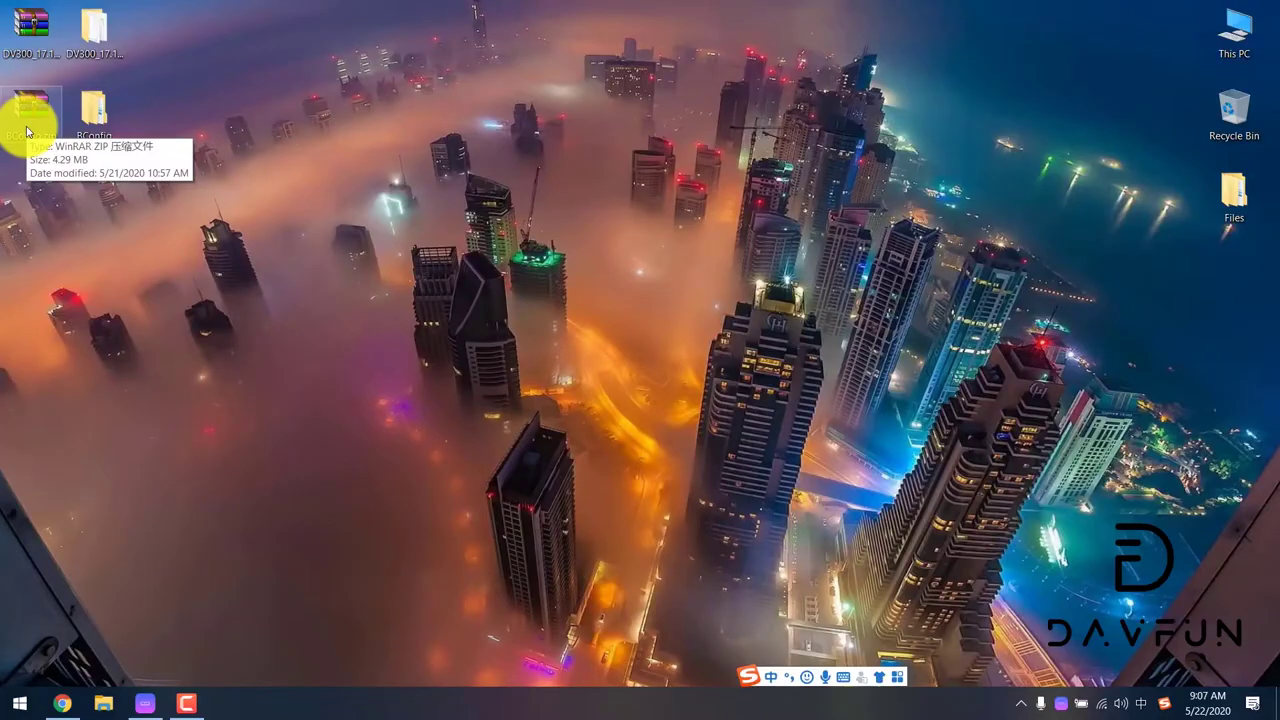
{"action": "left_click", "coordinate": [99, 135]}
{"action": "double_click", "coordinate": [99, 135]}
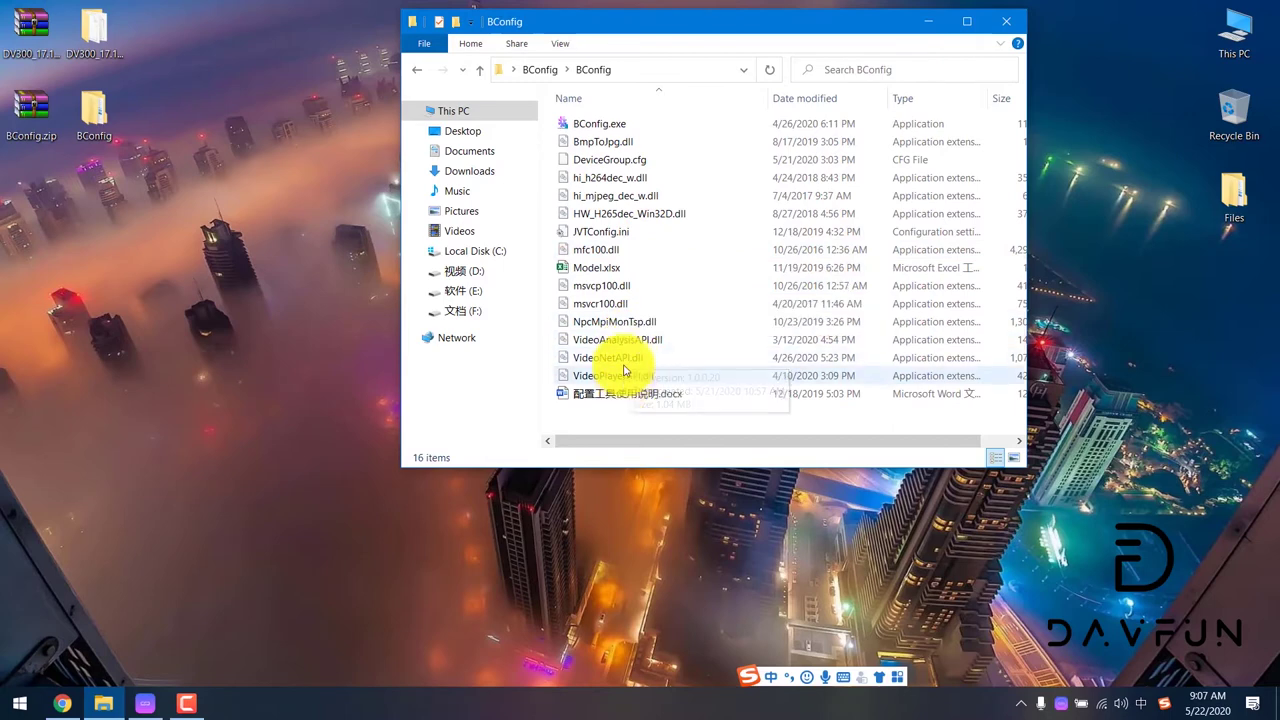
{"action": "double_click", "coordinate": [614, 125]}
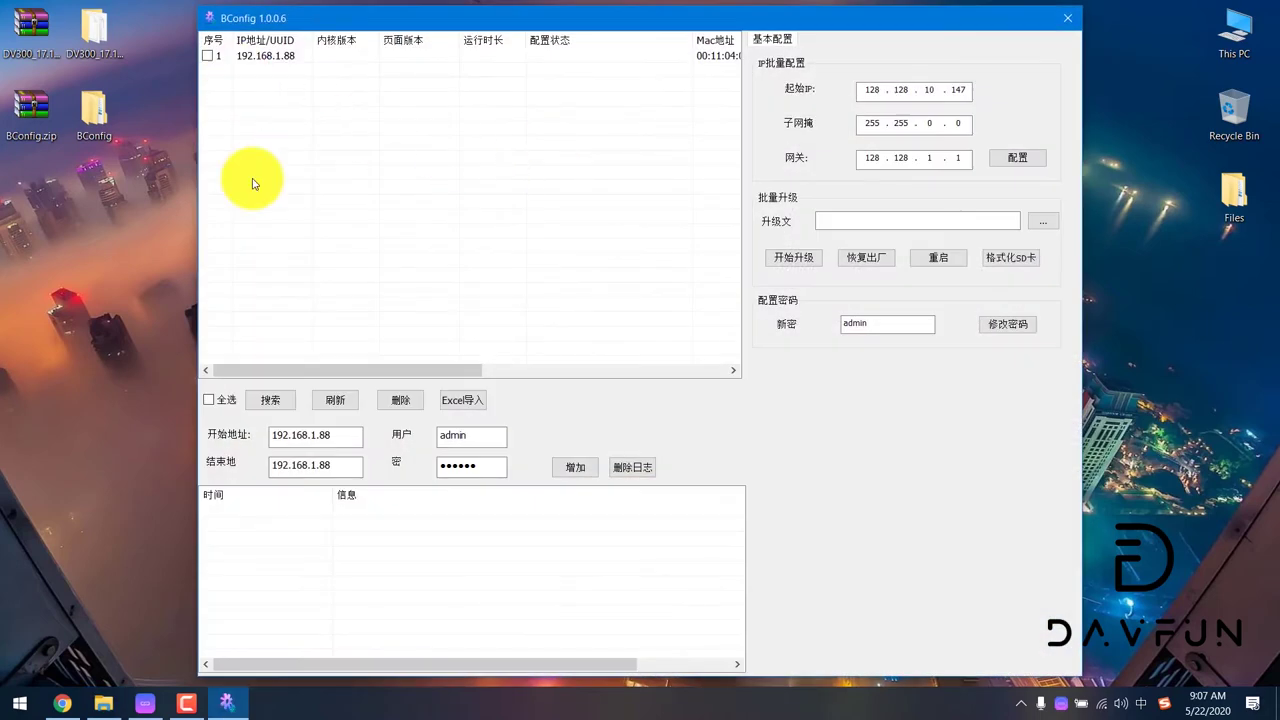
Search the network for devices and widen the IP address and page version columns of the device list
{"action": "left_click", "coordinate": [268, 400]}
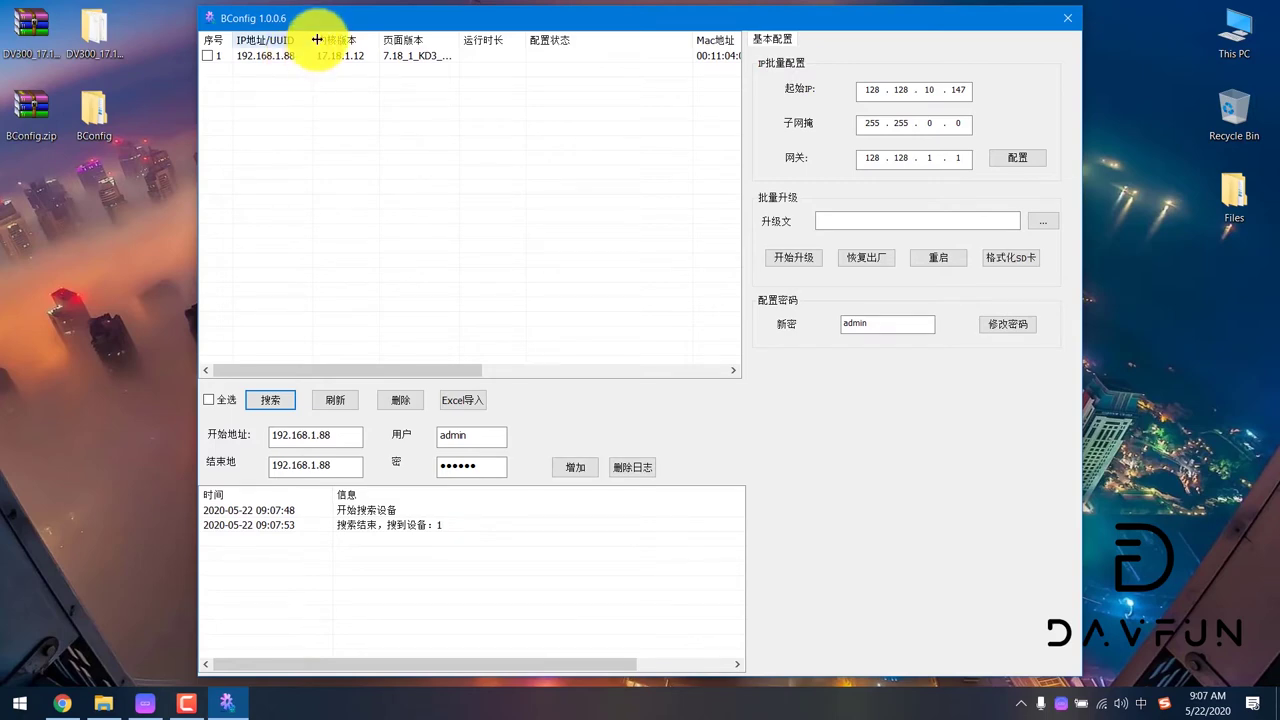
{"action": "left_click_drag", "start_coordinate": [316, 39], "coordinate": [411, 40]}
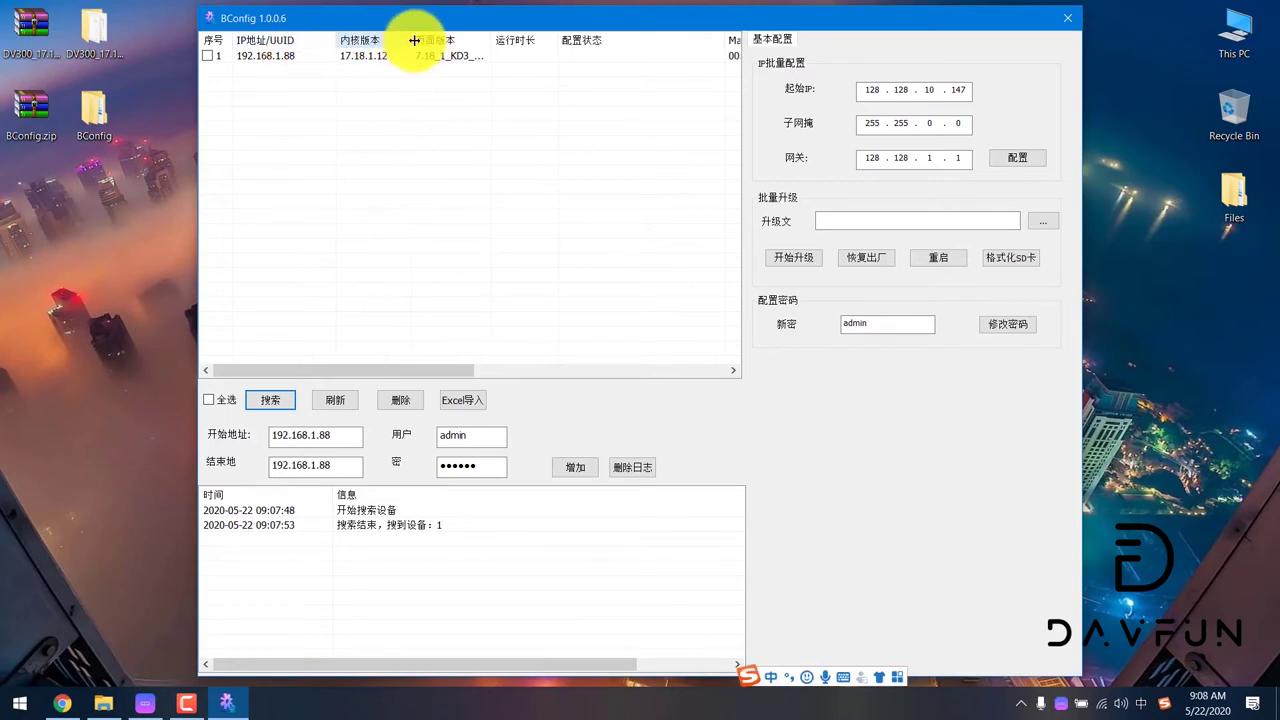
{"action": "left_click_drag", "start_coordinate": [494, 40], "coordinate": [553, 40]}
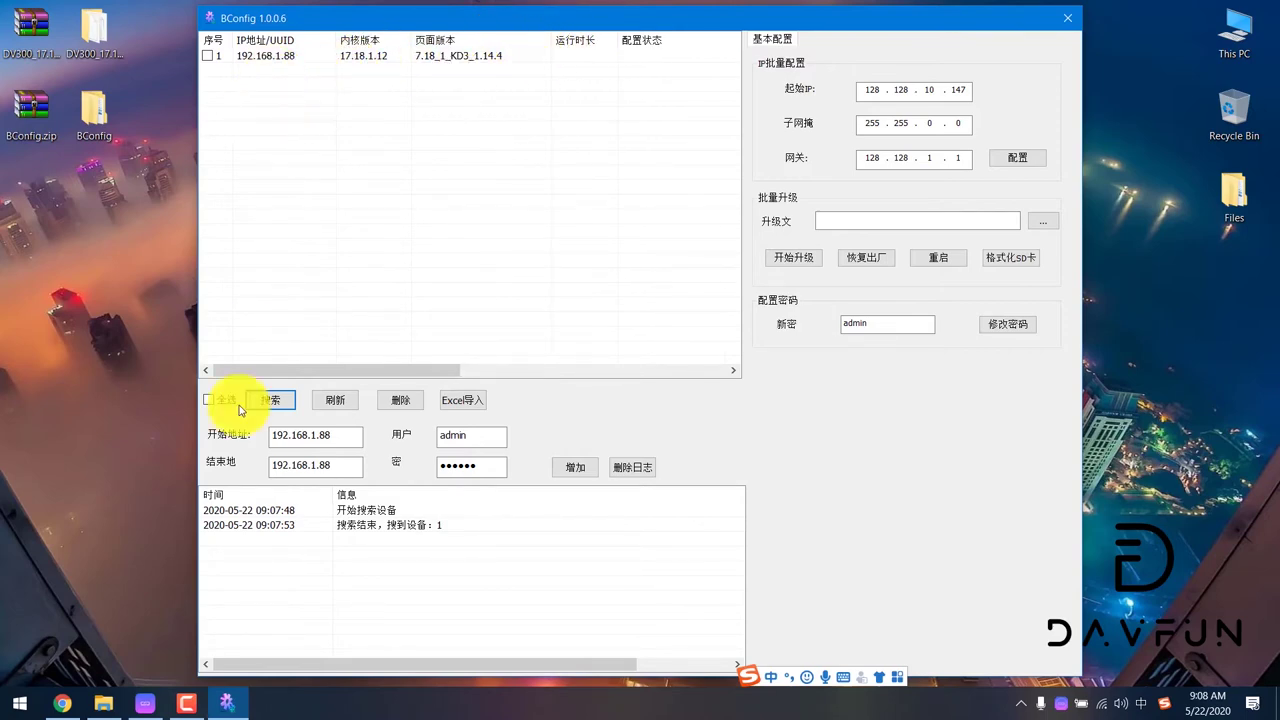
Revisit the switch's product image in Chrome, return to BConfig and select the device 192.168.1.88 in the list
{"action": "left_click", "coordinate": [62, 703]}
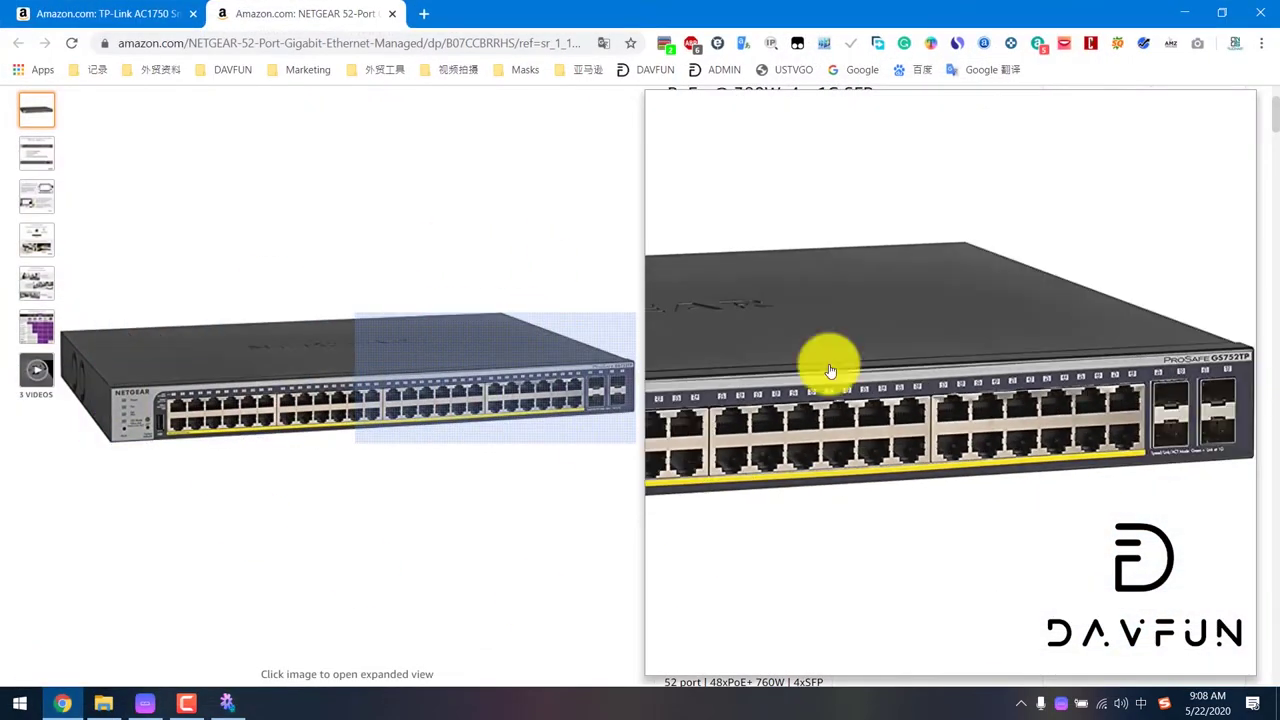
{"action": "left_click", "coordinate": [1189, 11]}
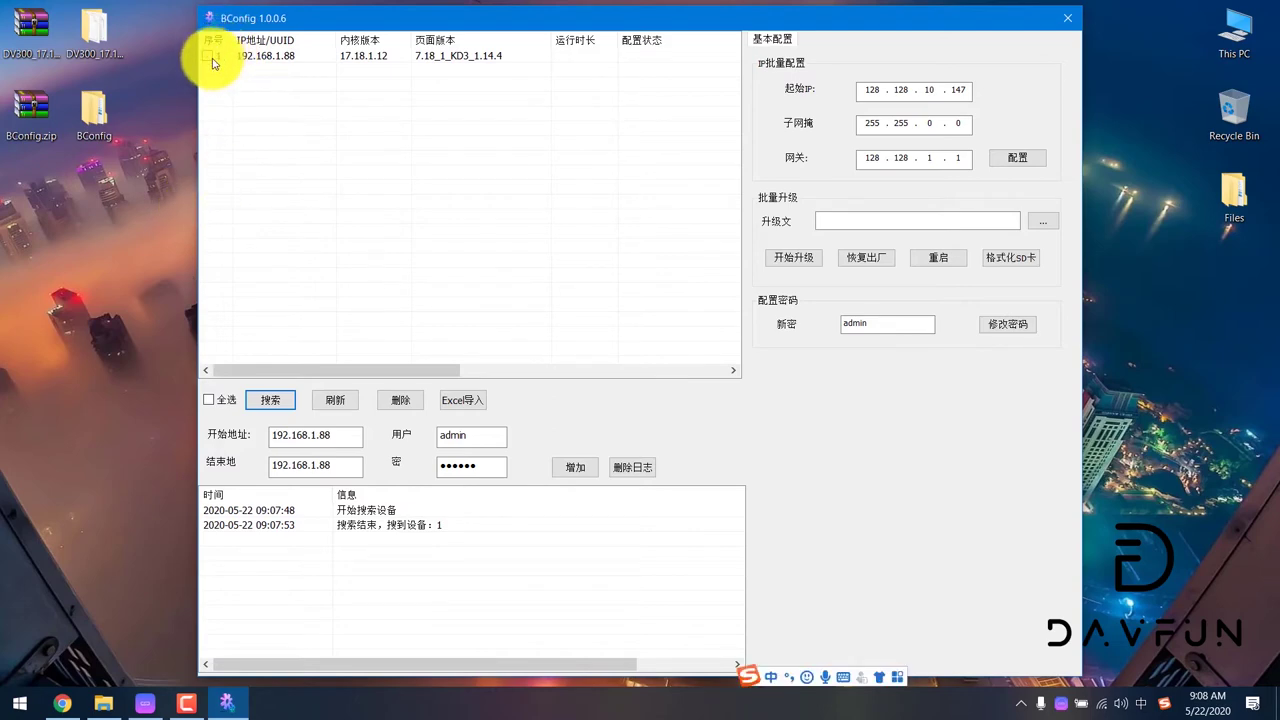
{"action": "left_click", "coordinate": [209, 57]}
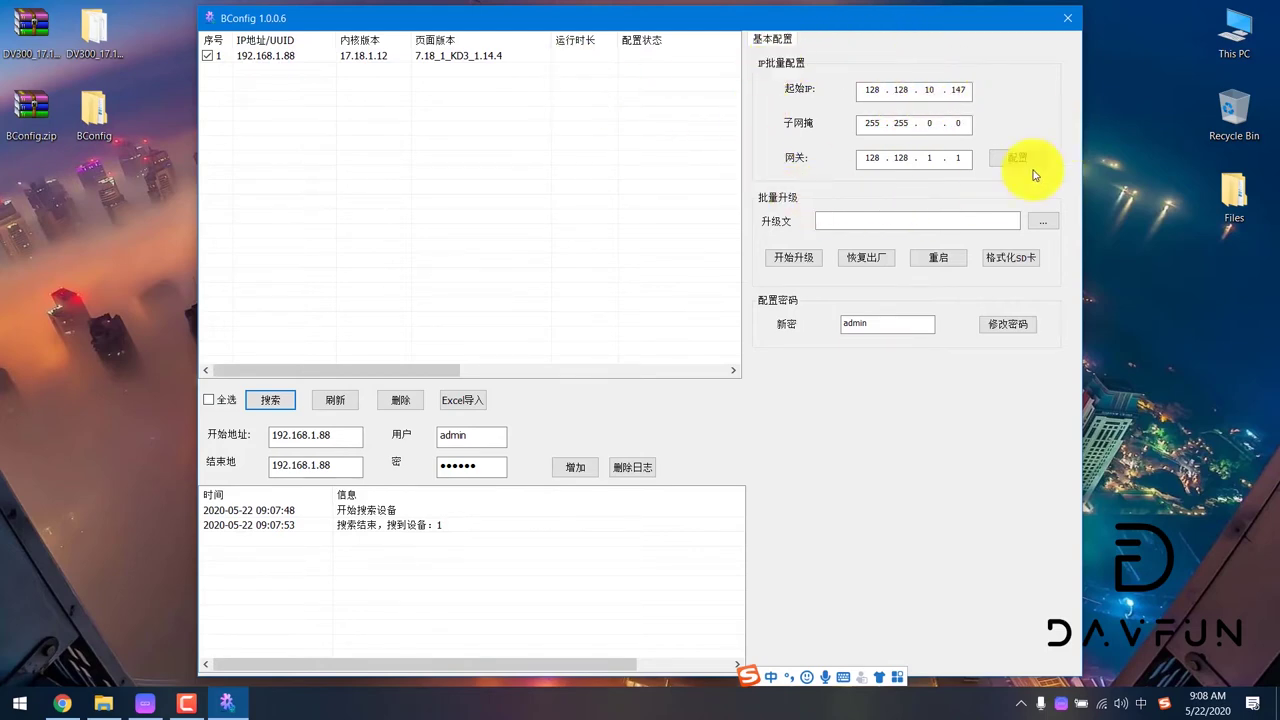
{"action": "left_click", "coordinate": [209, 57]}
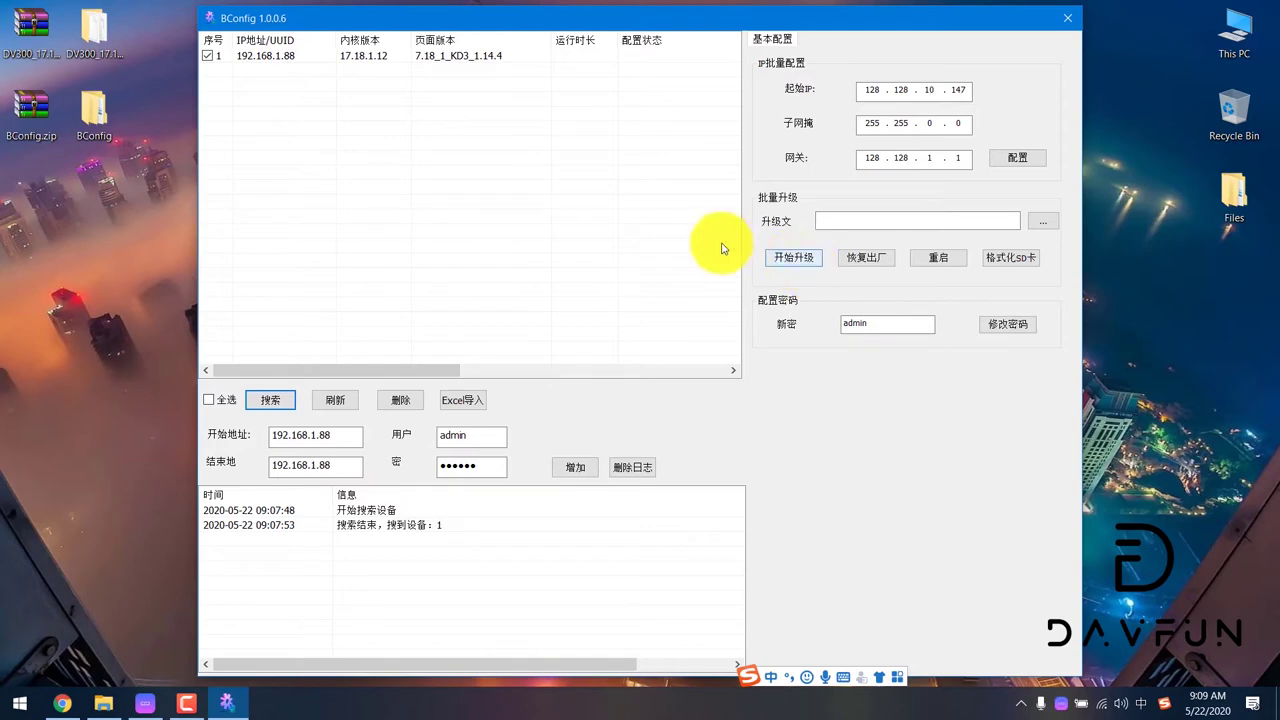
Open Product Upgrade Sequence.txt from the DV300_17.18.1.12 folder and review the order of the first three upgrade files
{"action": "double_click", "coordinate": [100, 47]}
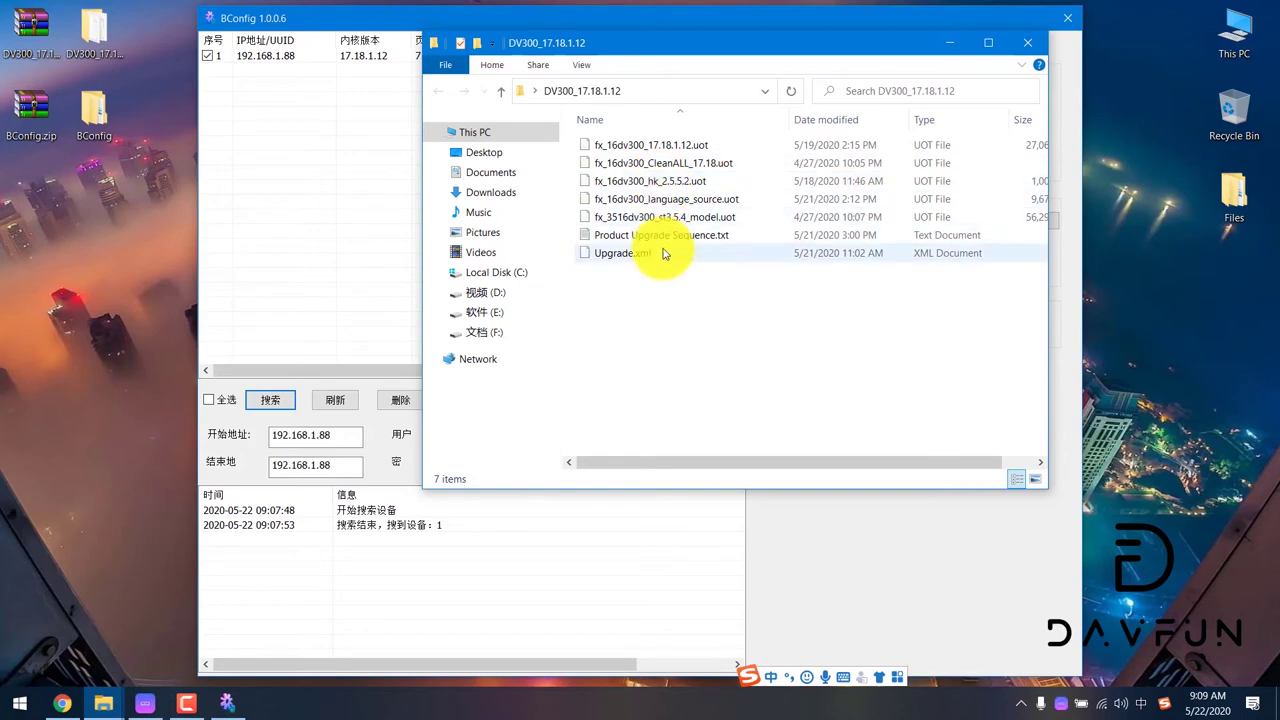
{"action": "double_click", "coordinate": [670, 237]}
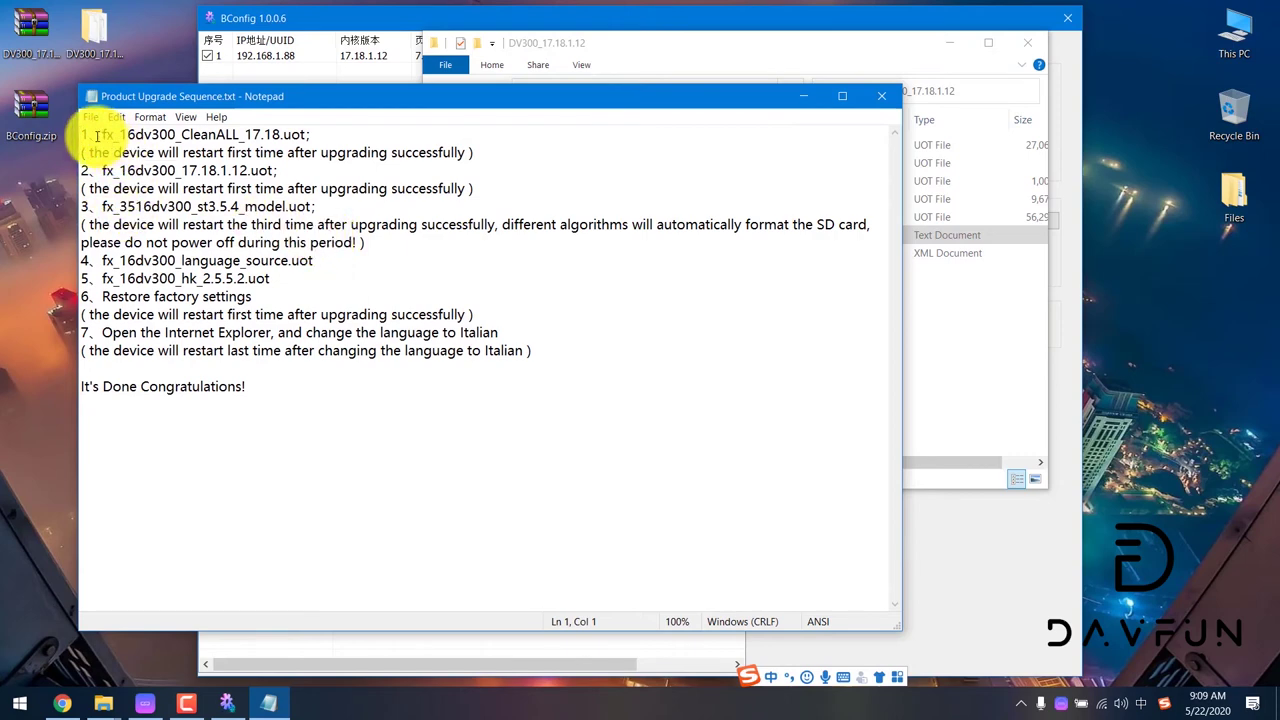
{"action": "left_click_drag", "start_coordinate": [320, 134], "coordinate": [63, 121]}
{"action": "left_click_drag", "start_coordinate": [323, 171], "coordinate": [61, 175]}
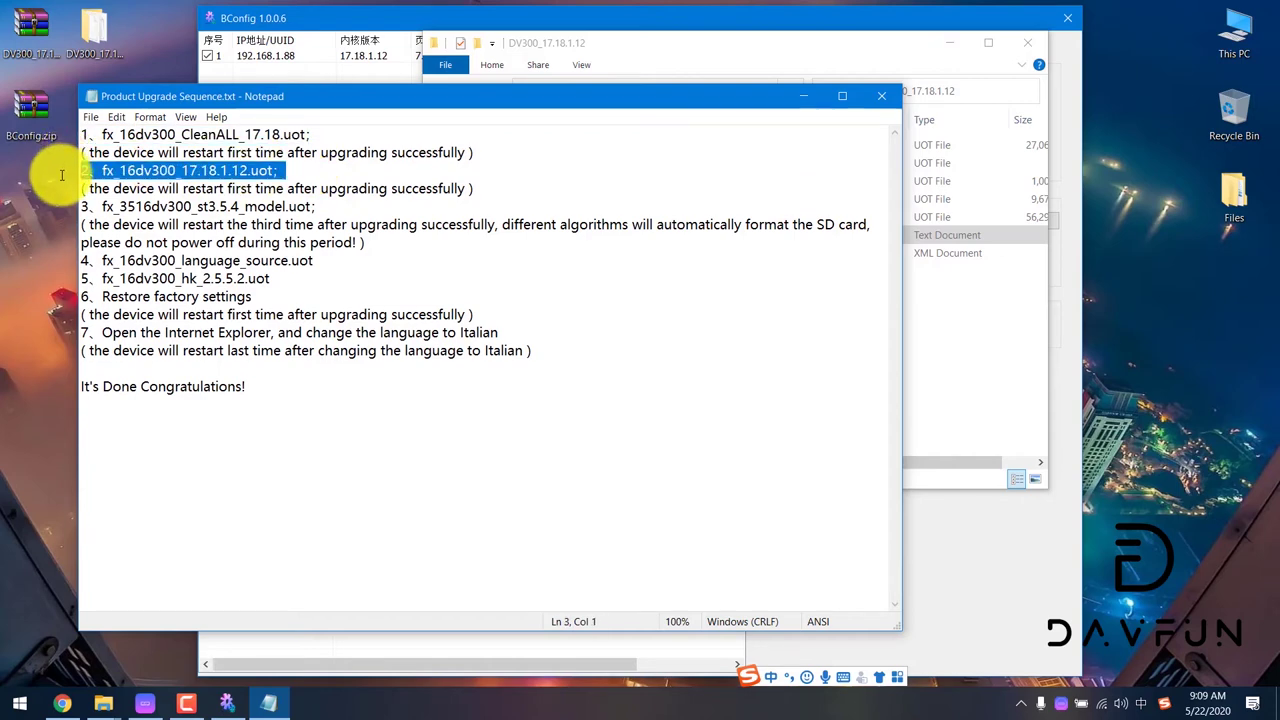
{"action": "left_click_drag", "start_coordinate": [330, 206], "coordinate": [80, 206]}
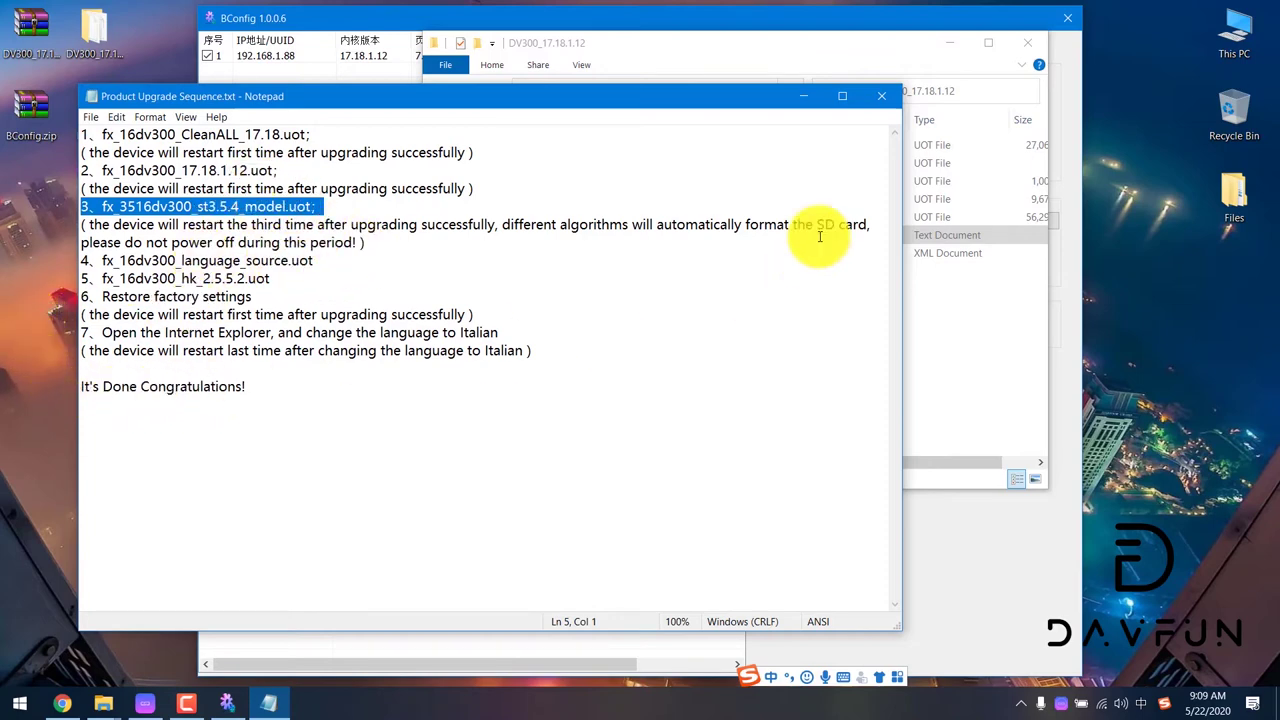
{"action": "left_click", "coordinate": [806, 97]}
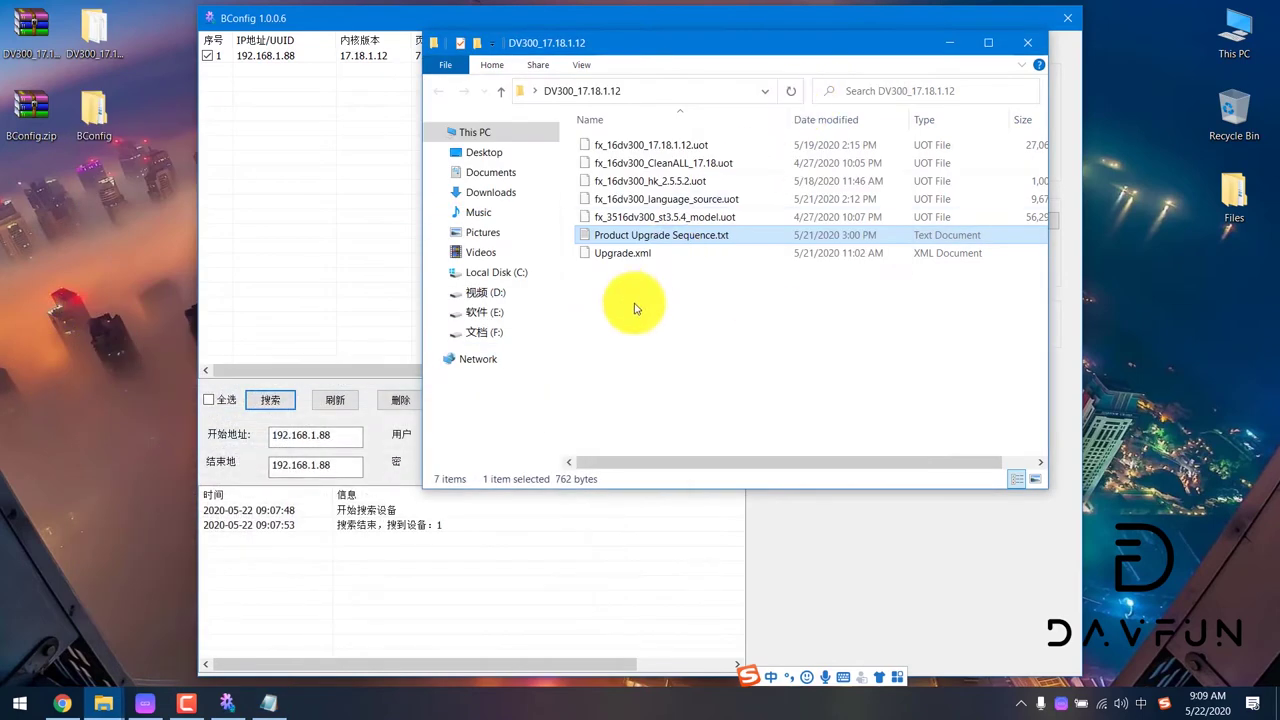
Load Upgrade.xml from the DV300_17.18.1.12 desktop folder as the batch upgrade file and run the upgrade on the selected device
{"action": "left_click", "coordinate": [614, 255]}
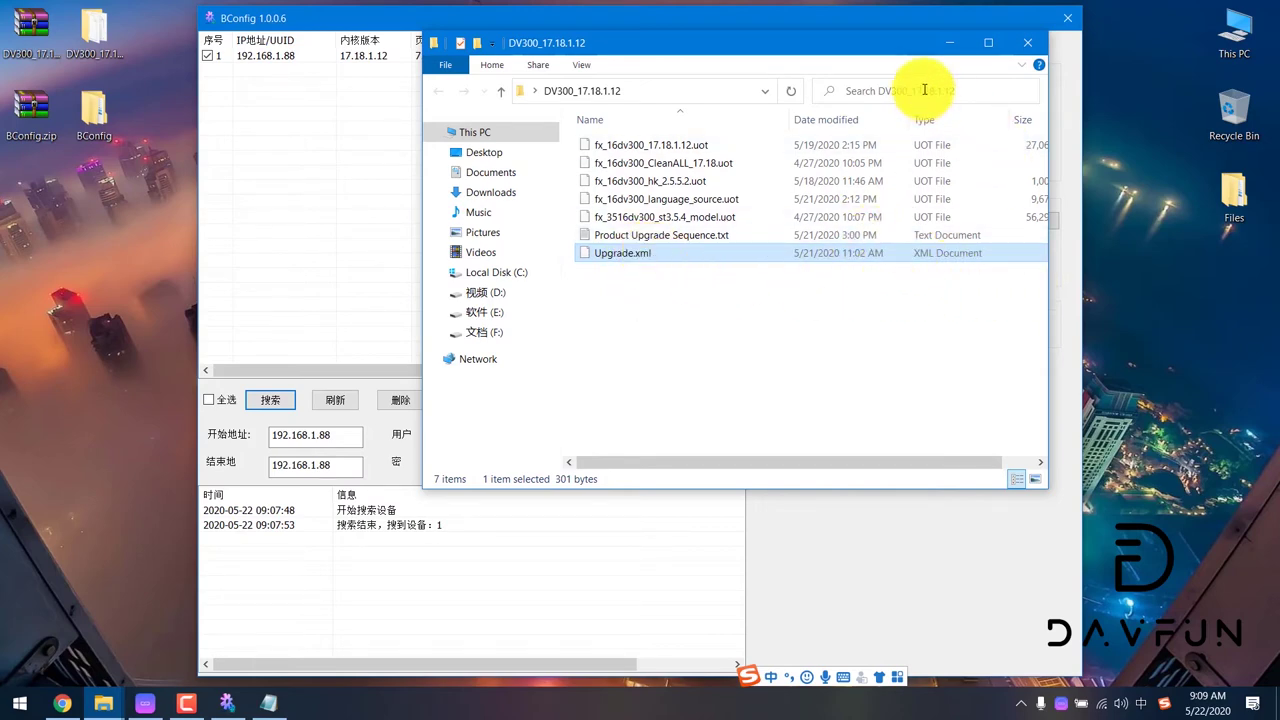
{"action": "left_click", "coordinate": [947, 42]}
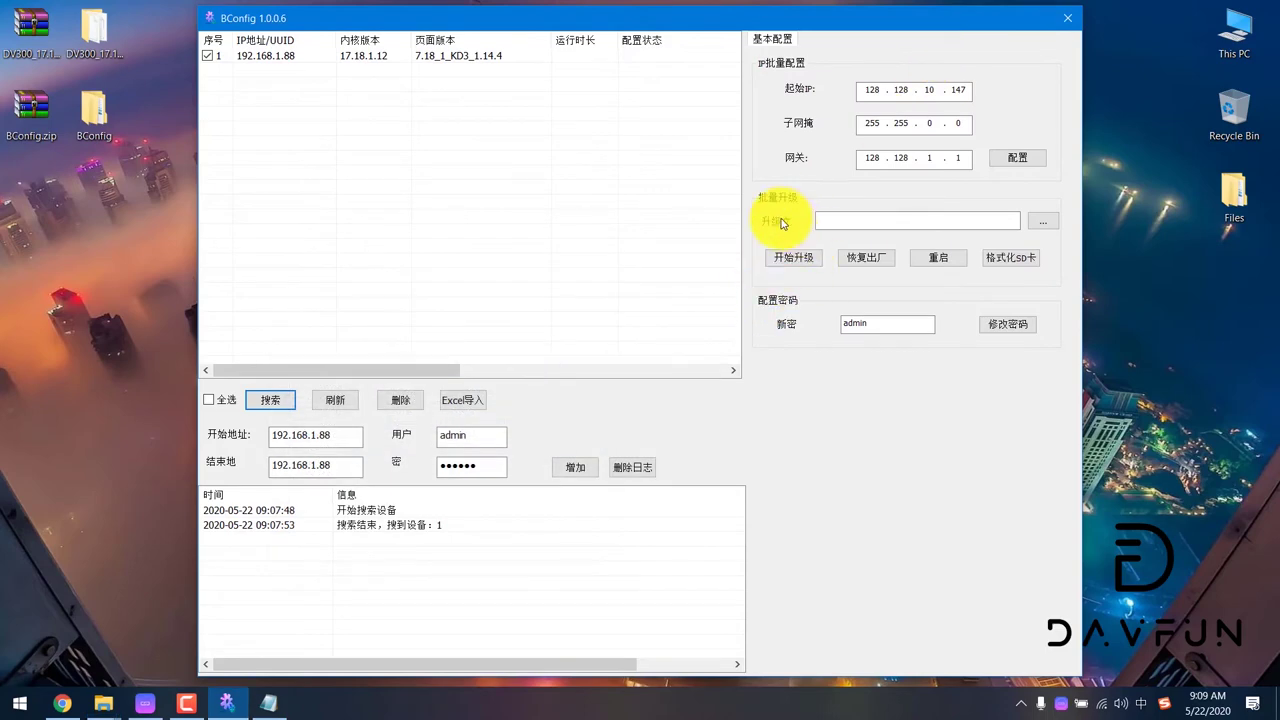
{"action": "left_click", "coordinate": [1040, 222]}
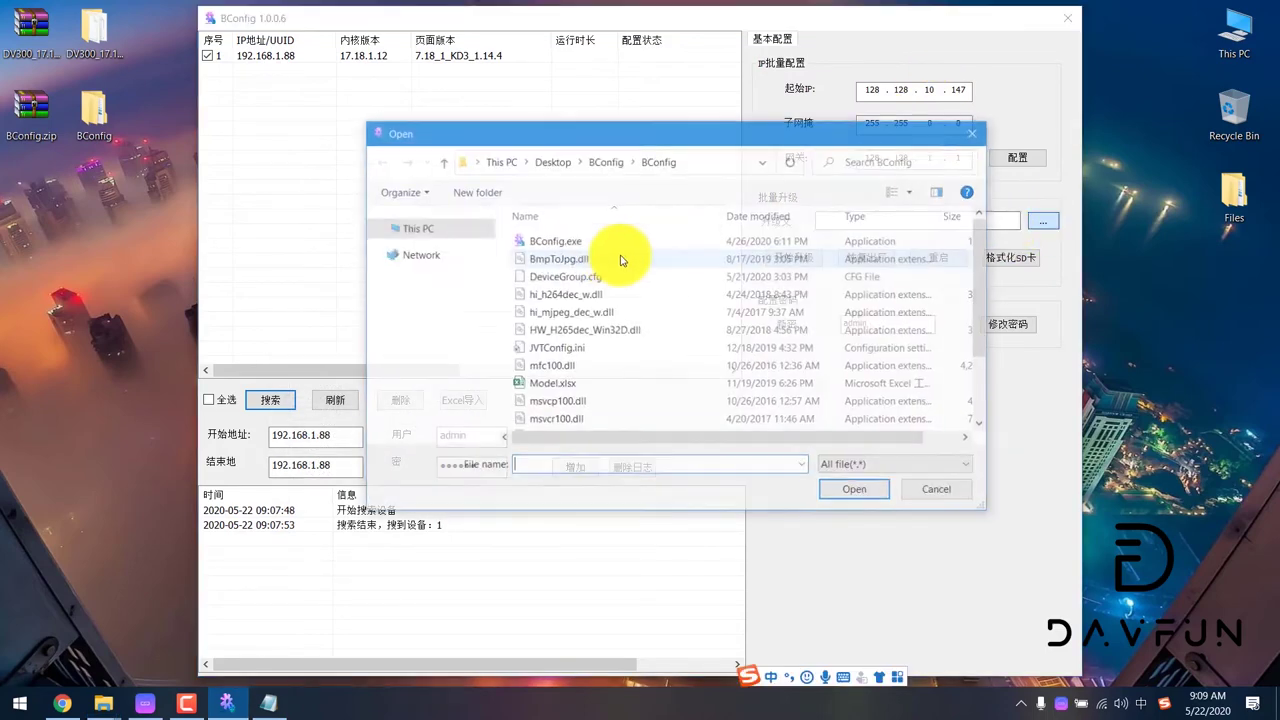
{"action": "left_click", "coordinate": [551, 160]}
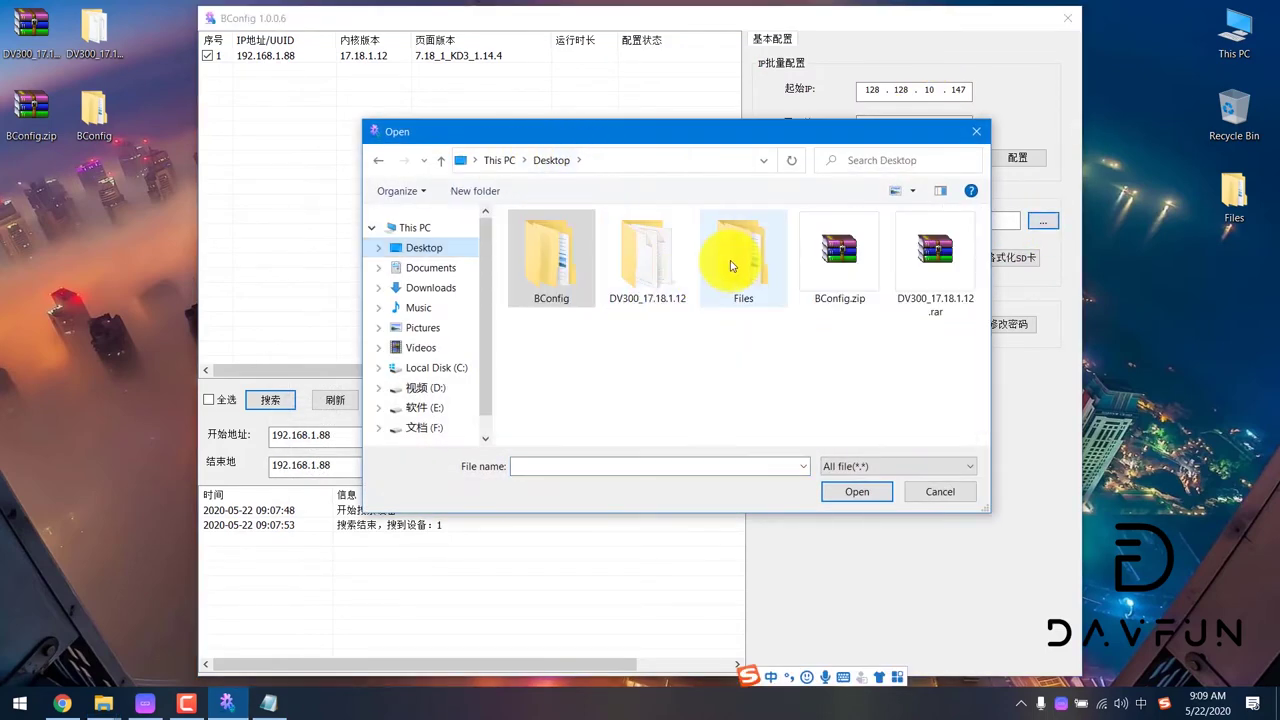
{"action": "double_click", "coordinate": [647, 255]}
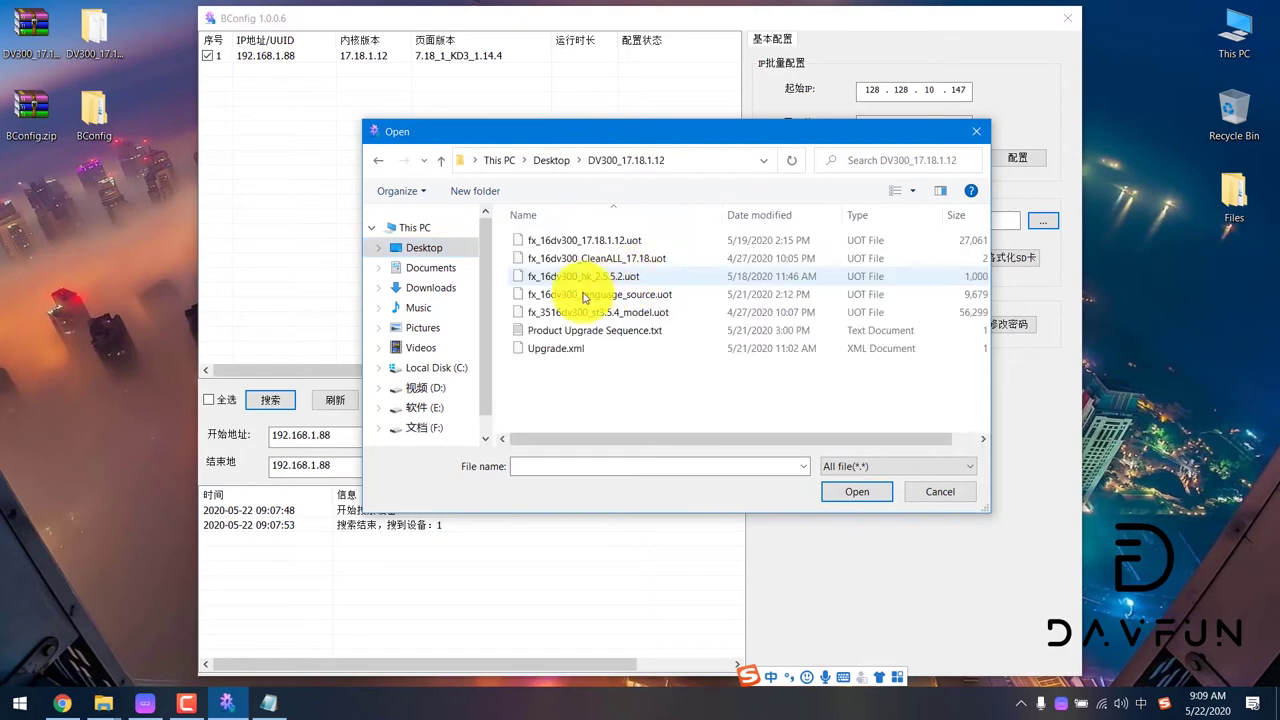
{"action": "double_click", "coordinate": [556, 348]}
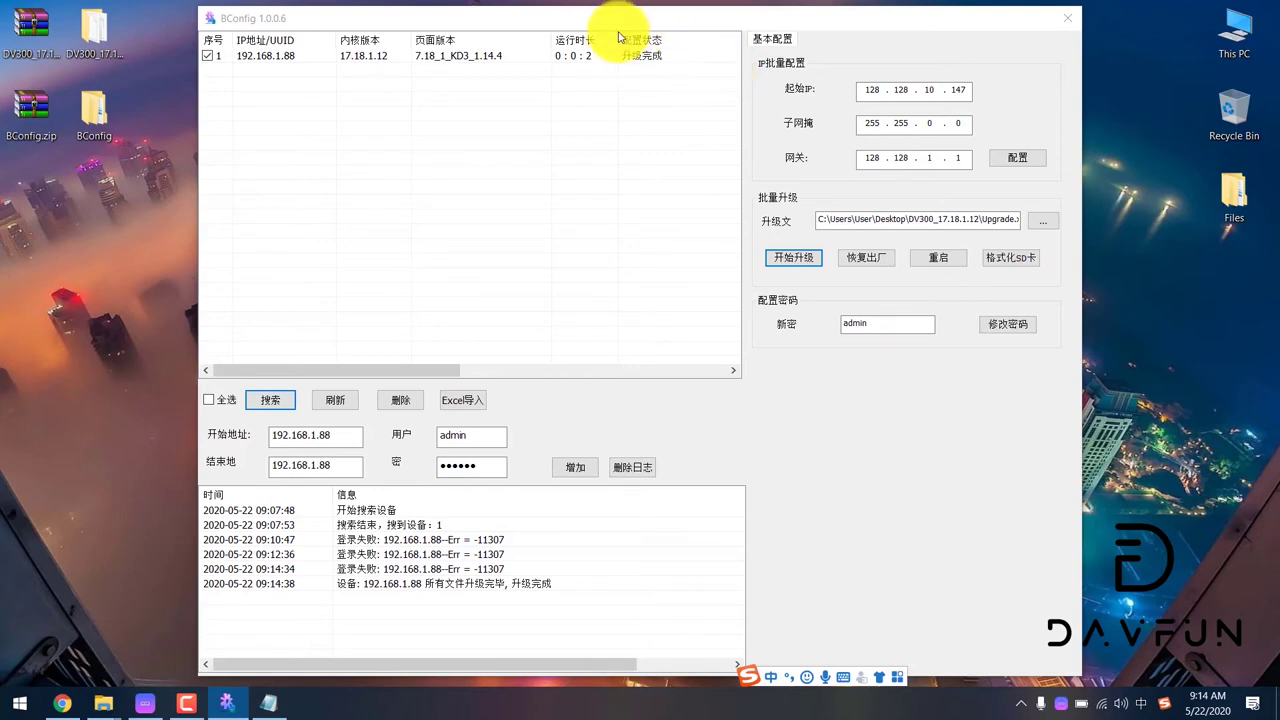
Repeat the device search in BConfig until the upgraded device is listed again
{"action": "left_click", "coordinate": [278, 405]}
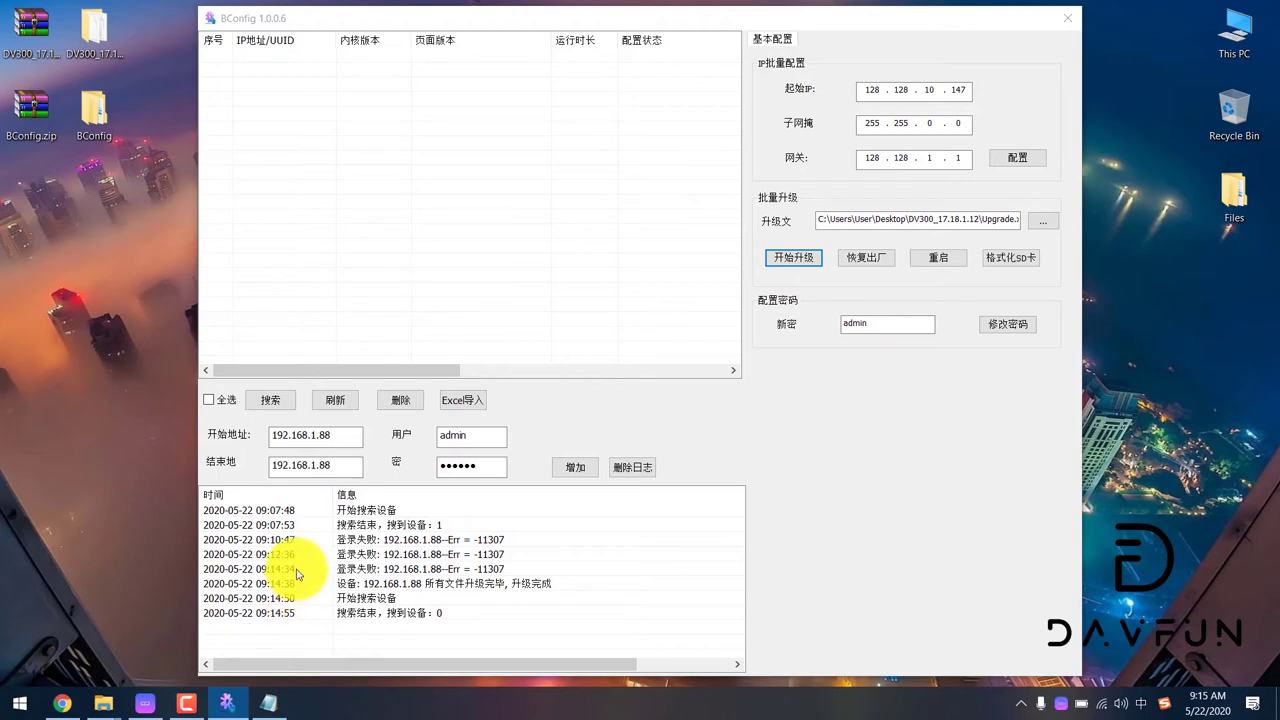
{"action": "left_click", "coordinate": [273, 401]}
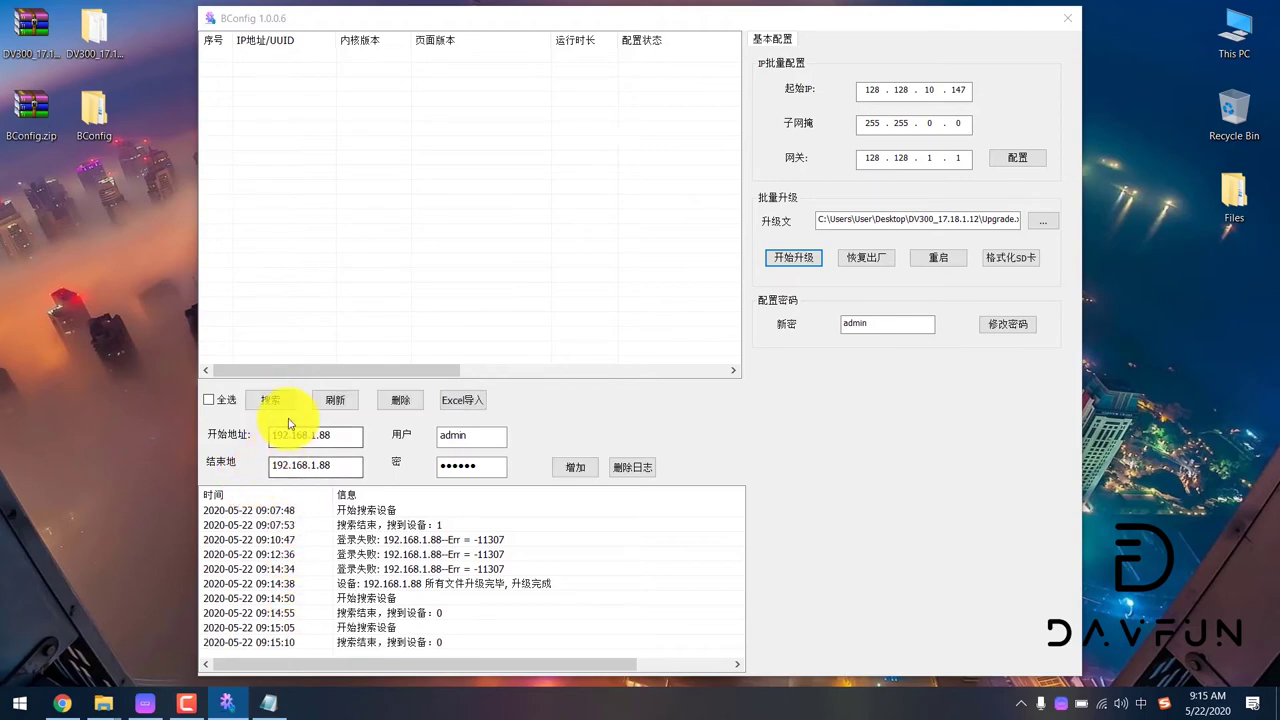
{"action": "left_click", "coordinate": [286, 403]}
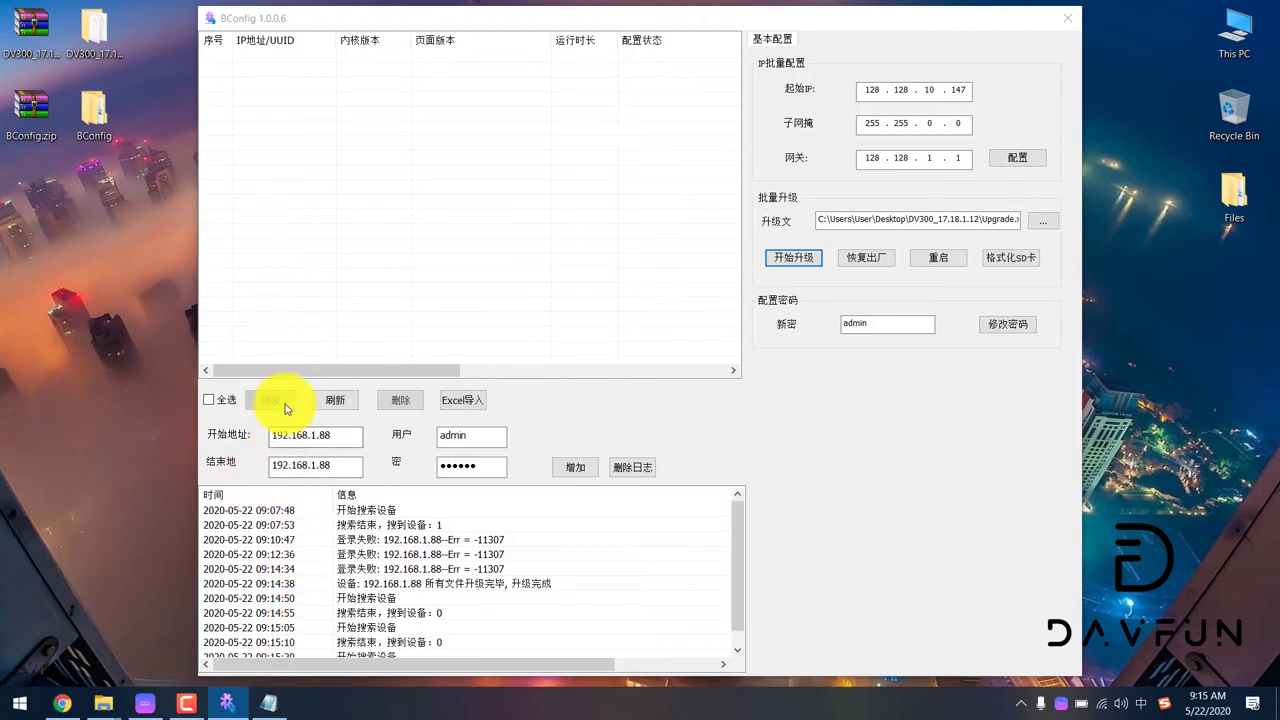
Select the device 192.168.1.88, restore its factory settings and check its configuration status in the list
{"action": "left_click", "coordinate": [868, 262]}
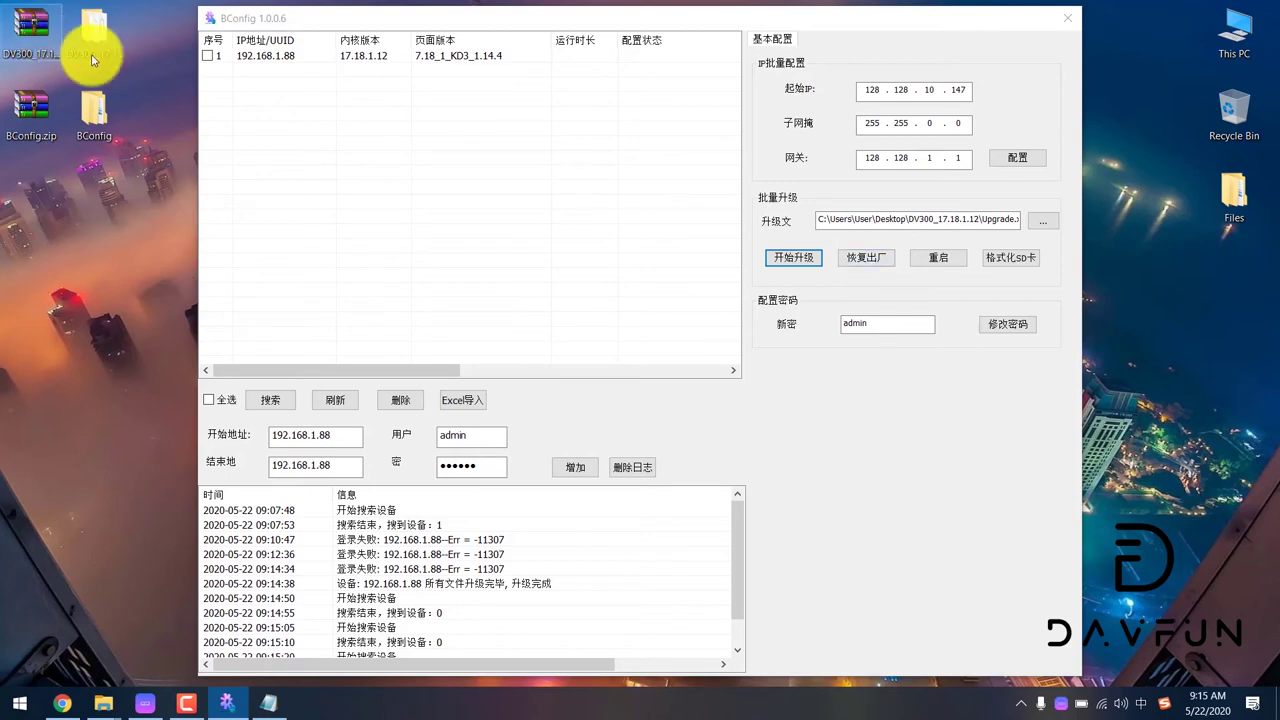
{"action": "left_click", "coordinate": [208, 57]}
{"action": "left_click", "coordinate": [862, 262]}
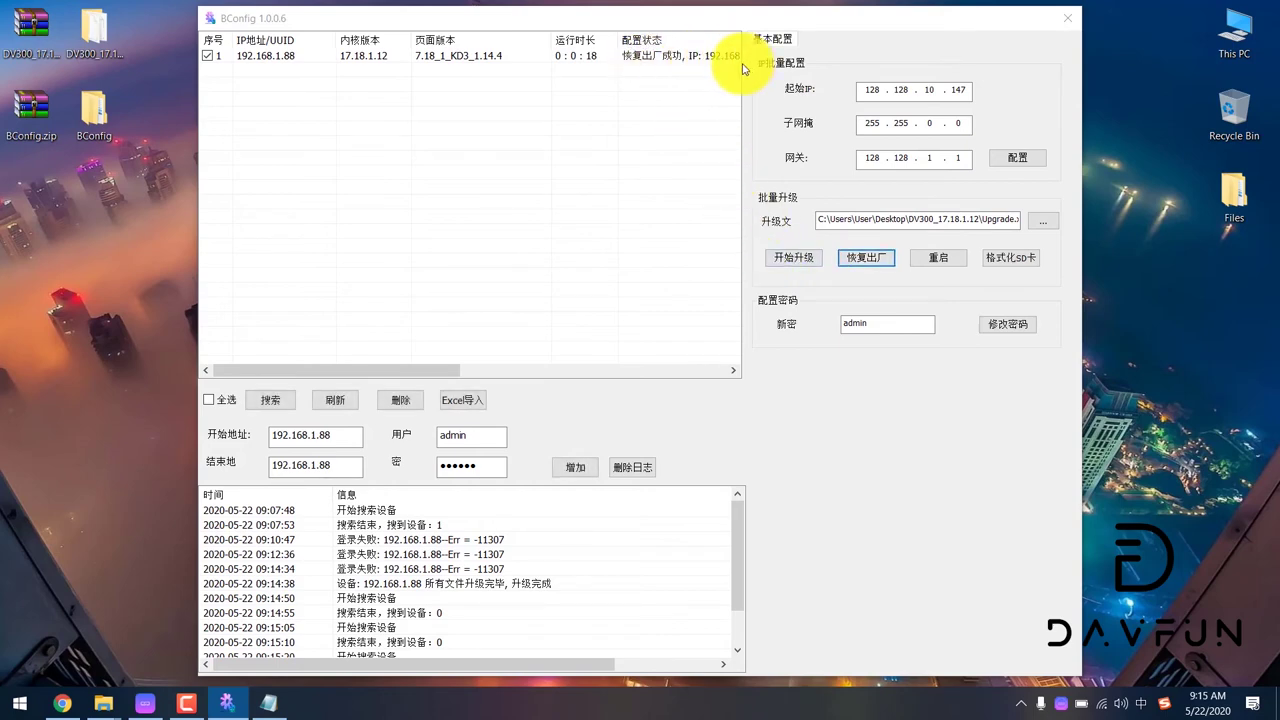
{"action": "left_click_drag", "start_coordinate": [371, 378], "coordinate": [424, 372]}
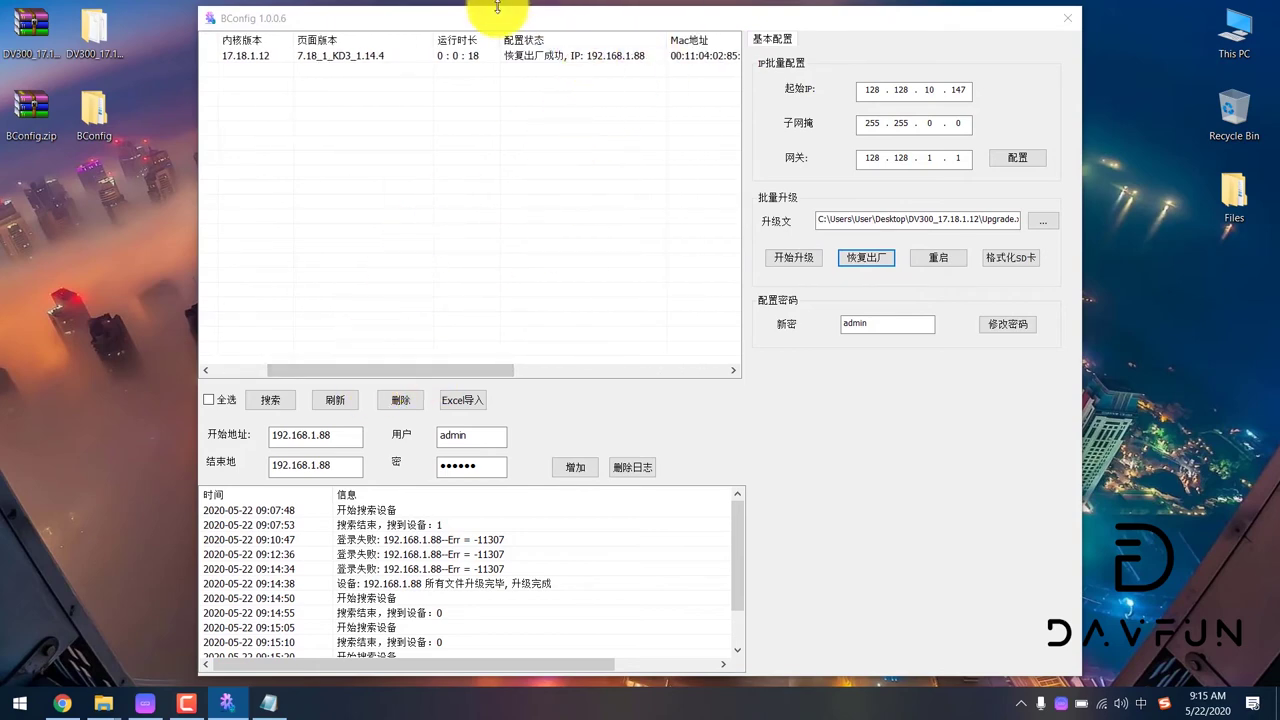
{"action": "left_click", "coordinate": [62, 703]}
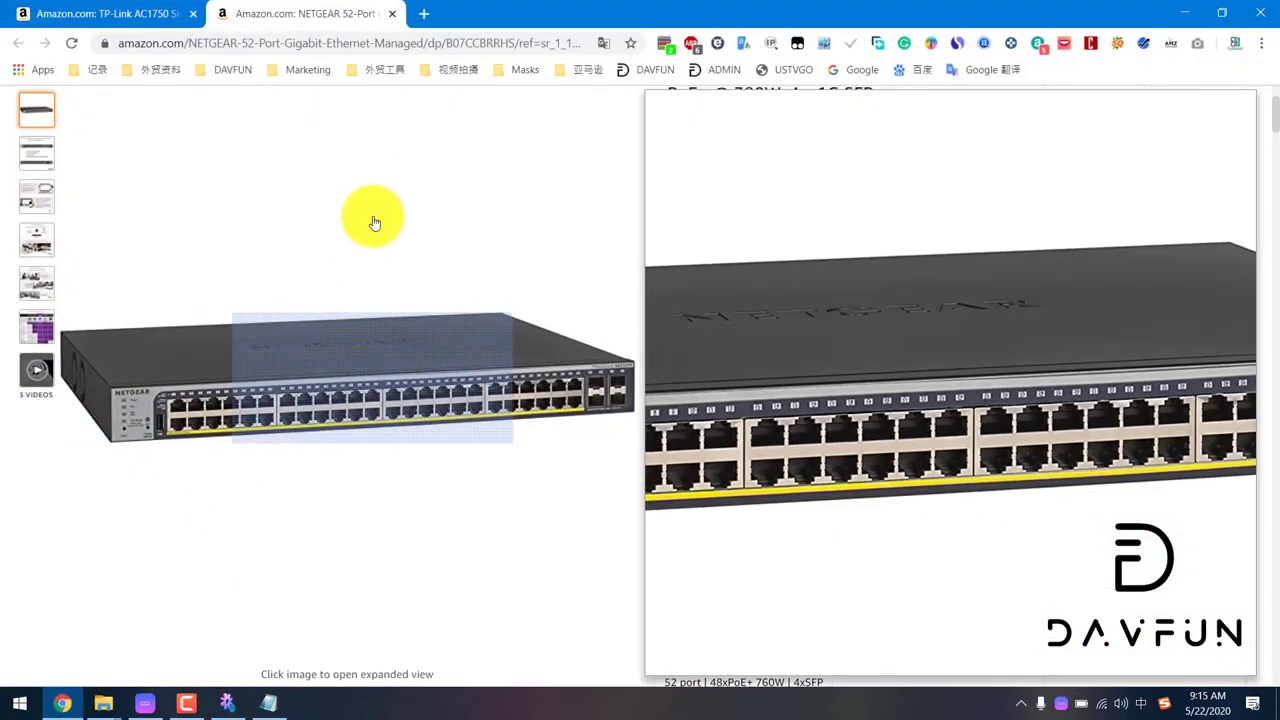
{"action": "left_click", "coordinate": [424, 13]}
{"action": "left_click", "coordinate": [440, 45]}
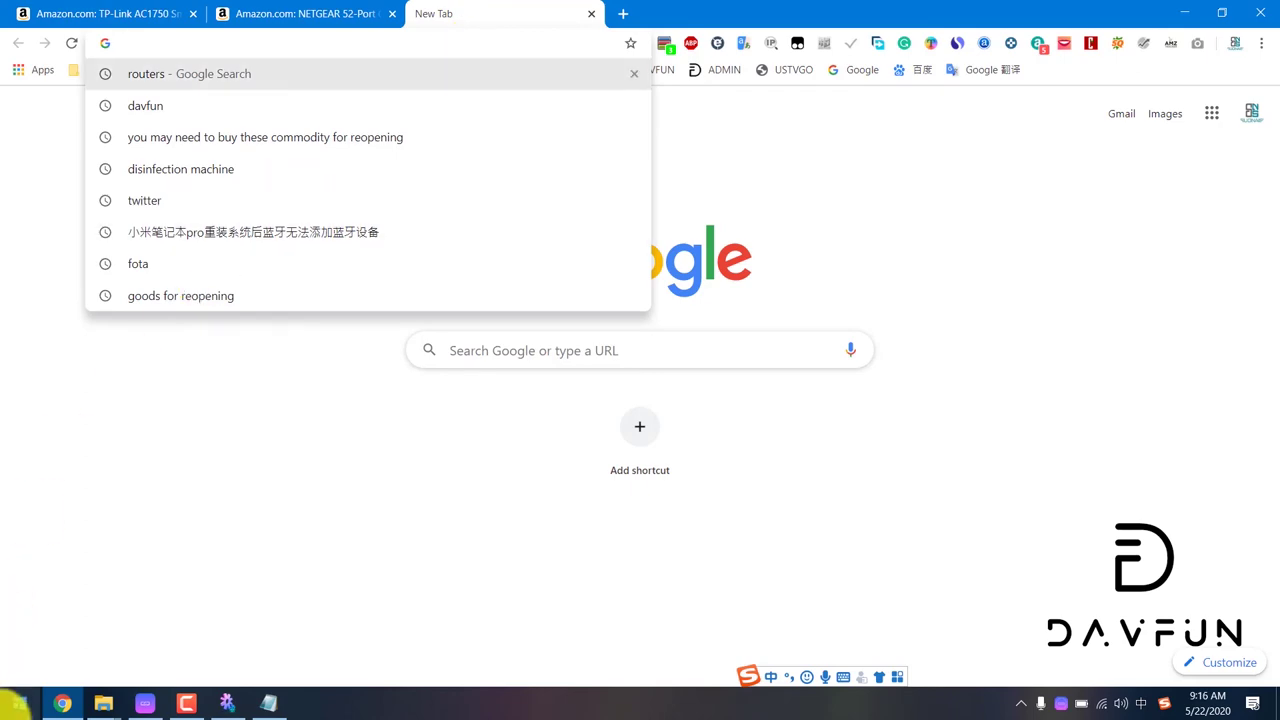
Launch Internet Explorer and minimize its window
{"action": "left_click", "coordinate": [19, 703]}
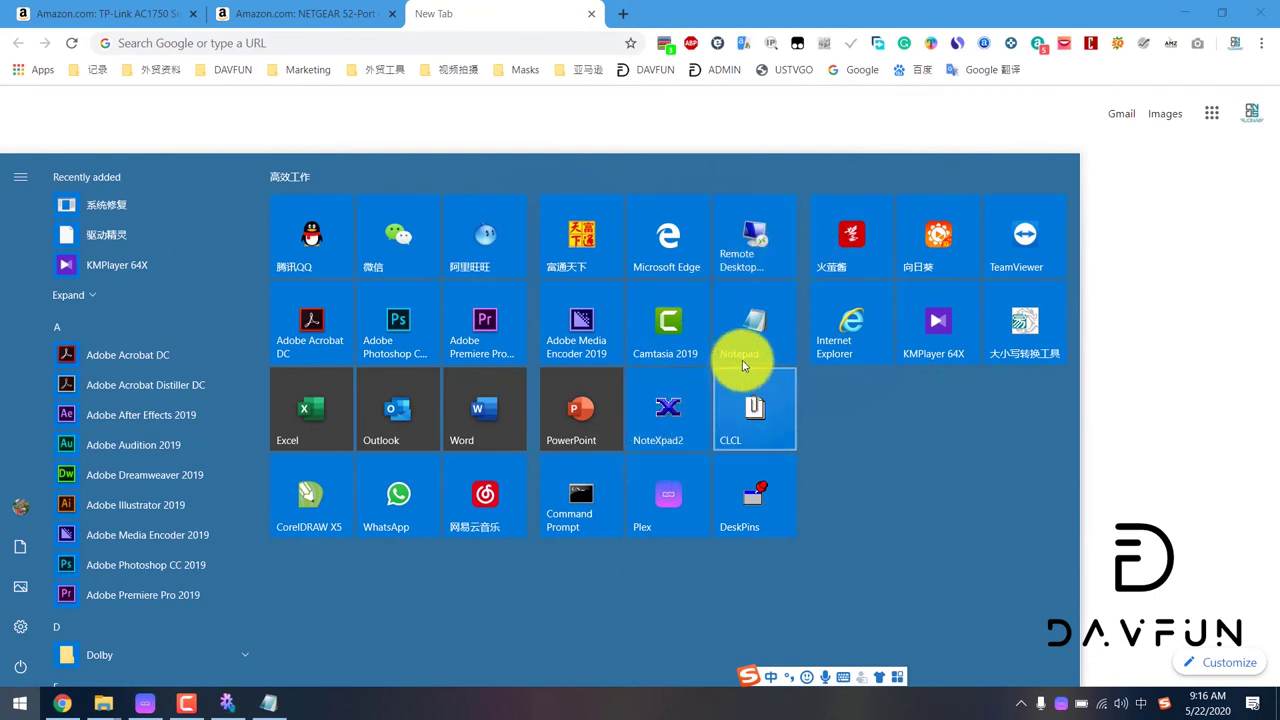
{"action": "left_click", "coordinate": [813, 327]}
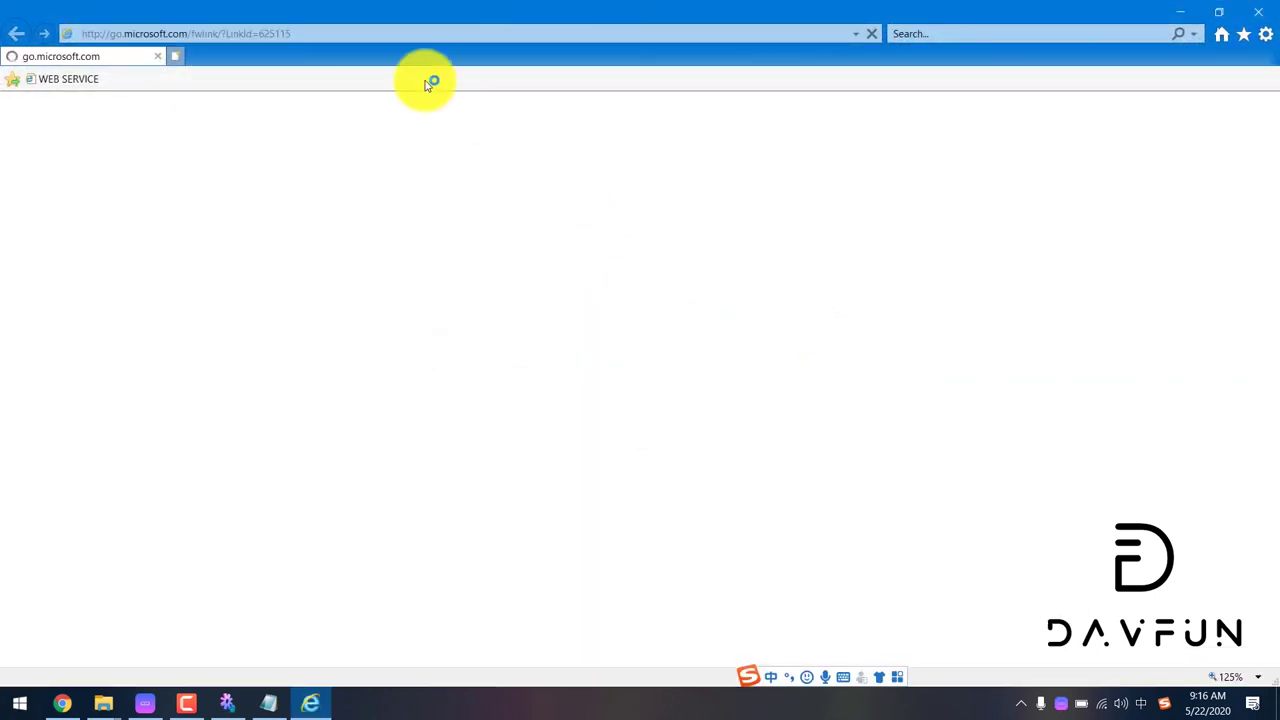
{"action": "left_click", "coordinate": [1194, 12]}
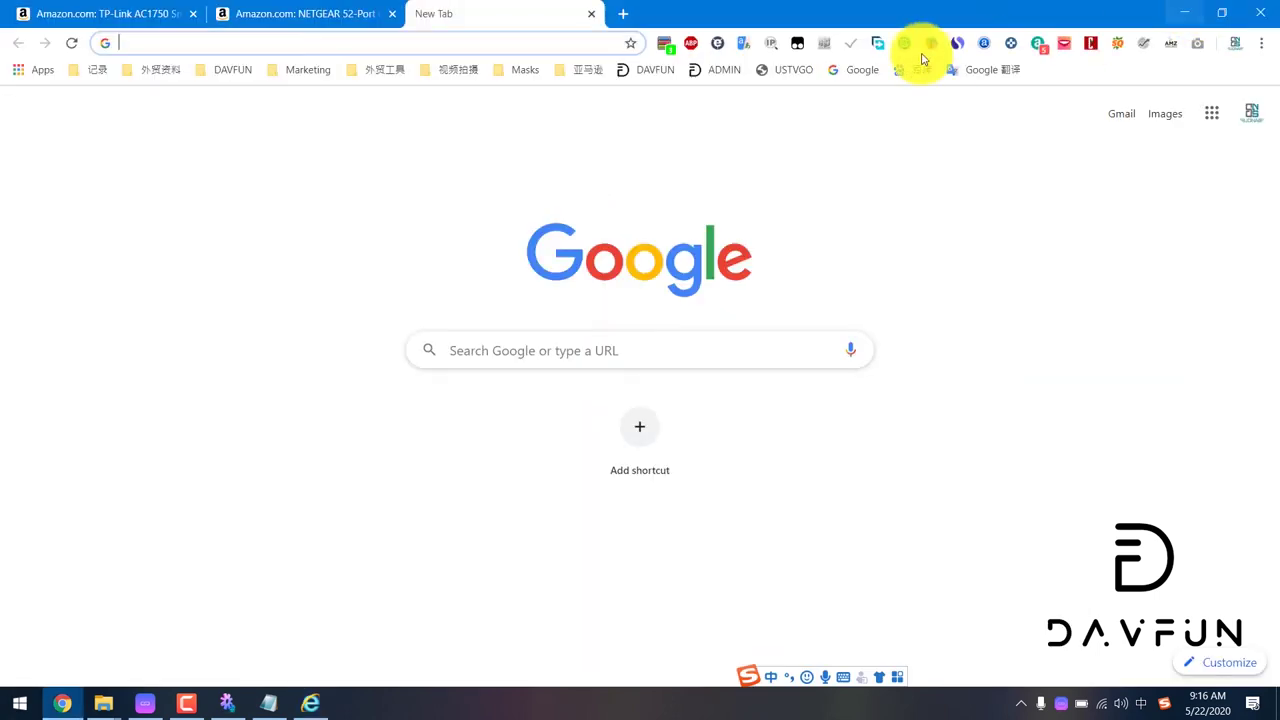
Open the device's web login page at 192.168.1.88
{"action": "left_click", "coordinate": [537, 43]}
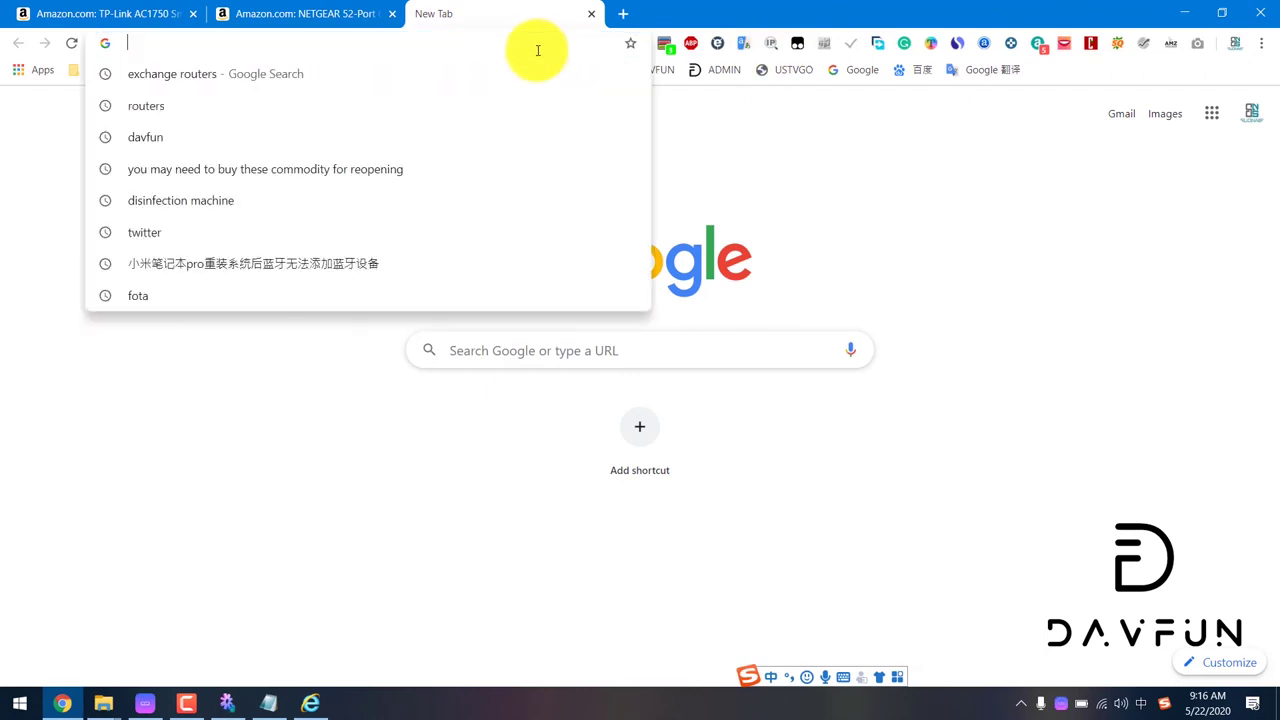
{"action": "type", "text": "192."}
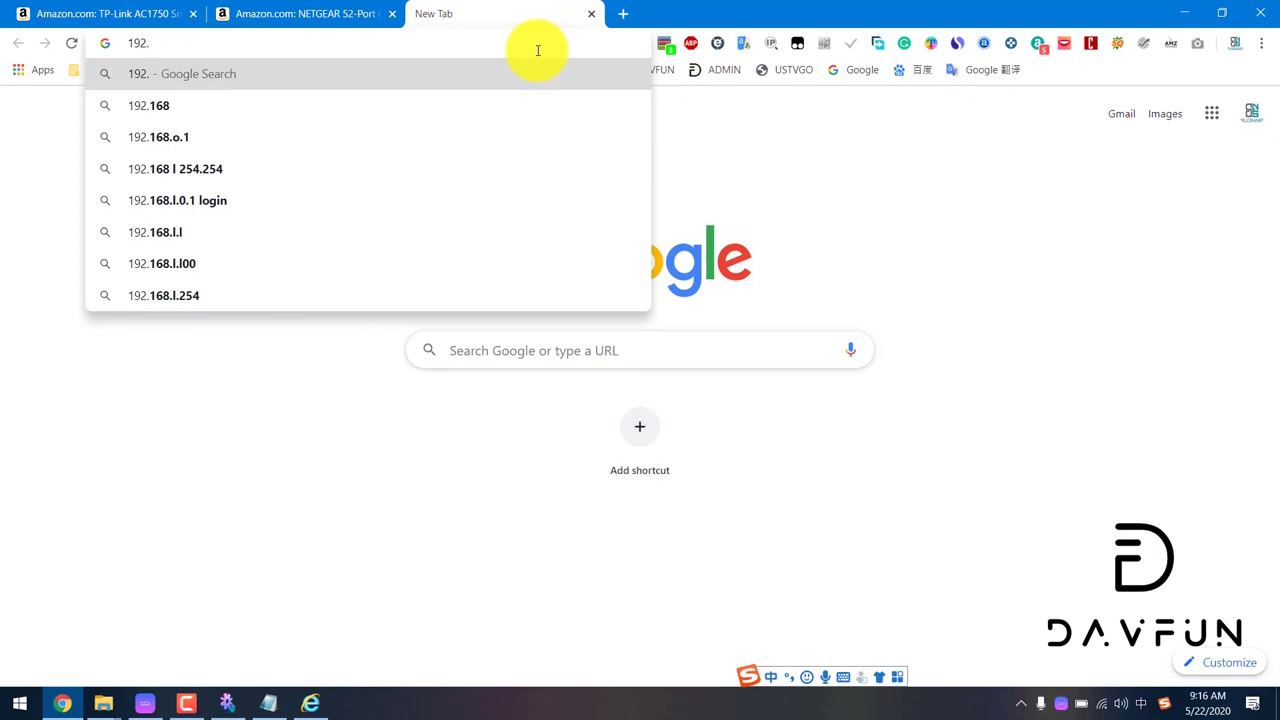
{"action": "type", "text": "168.188"}
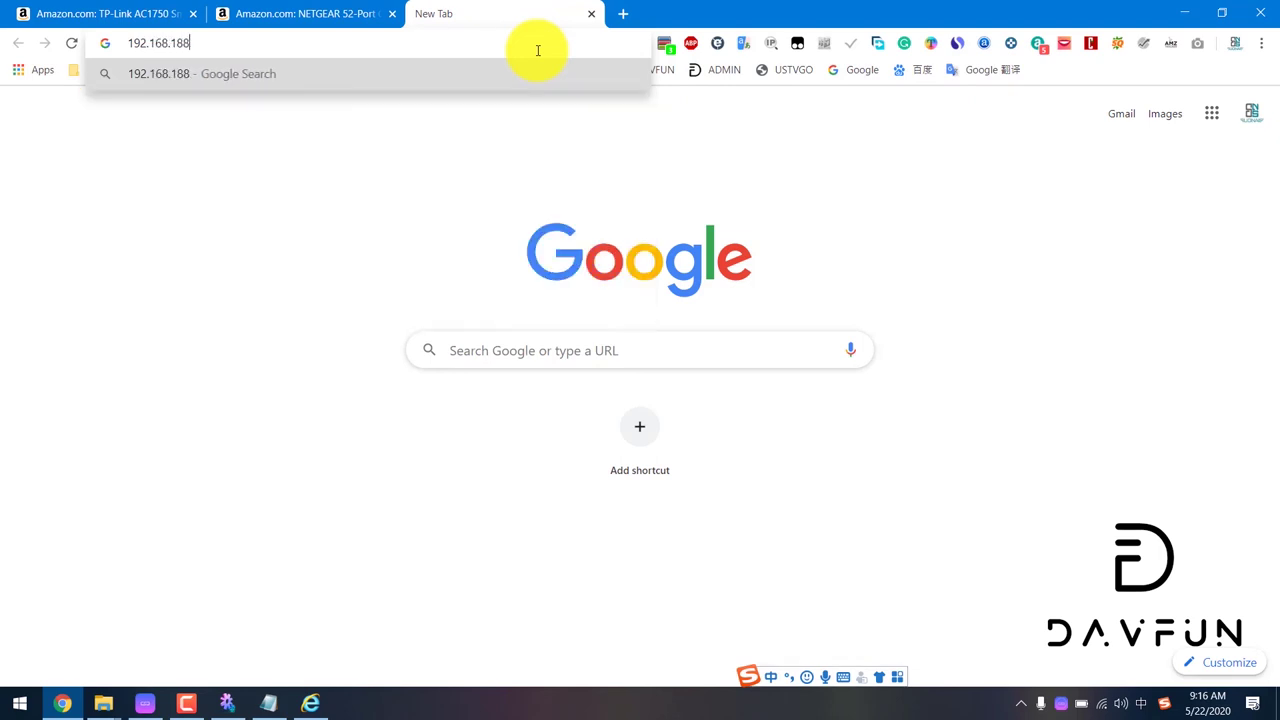
{"action": "key", "text": "BackSpace"}
{"action": "key", "text": "BackSpace"}
{"action": "type", "text": ".88"}
{"action": "key", "text": "Return"}
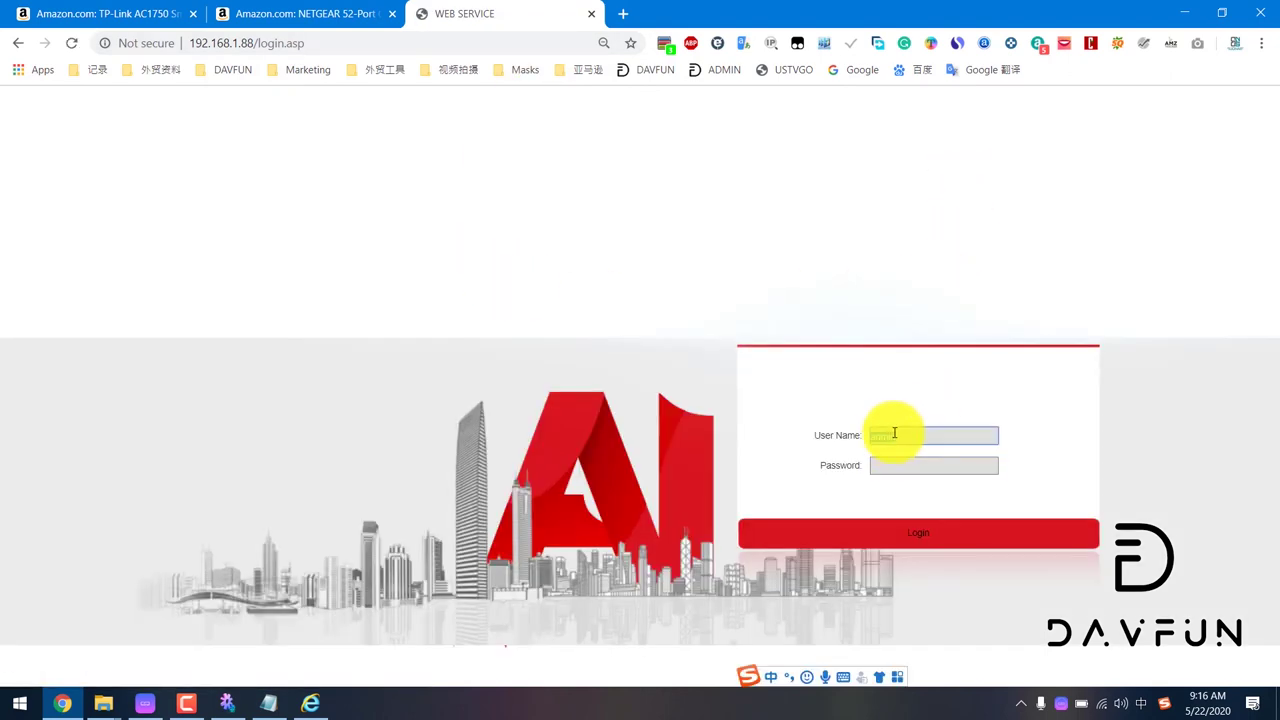
Enter the account password for the prefilled user and log in to the device's web interface
{"action": "left_click", "coordinate": [899, 463]}
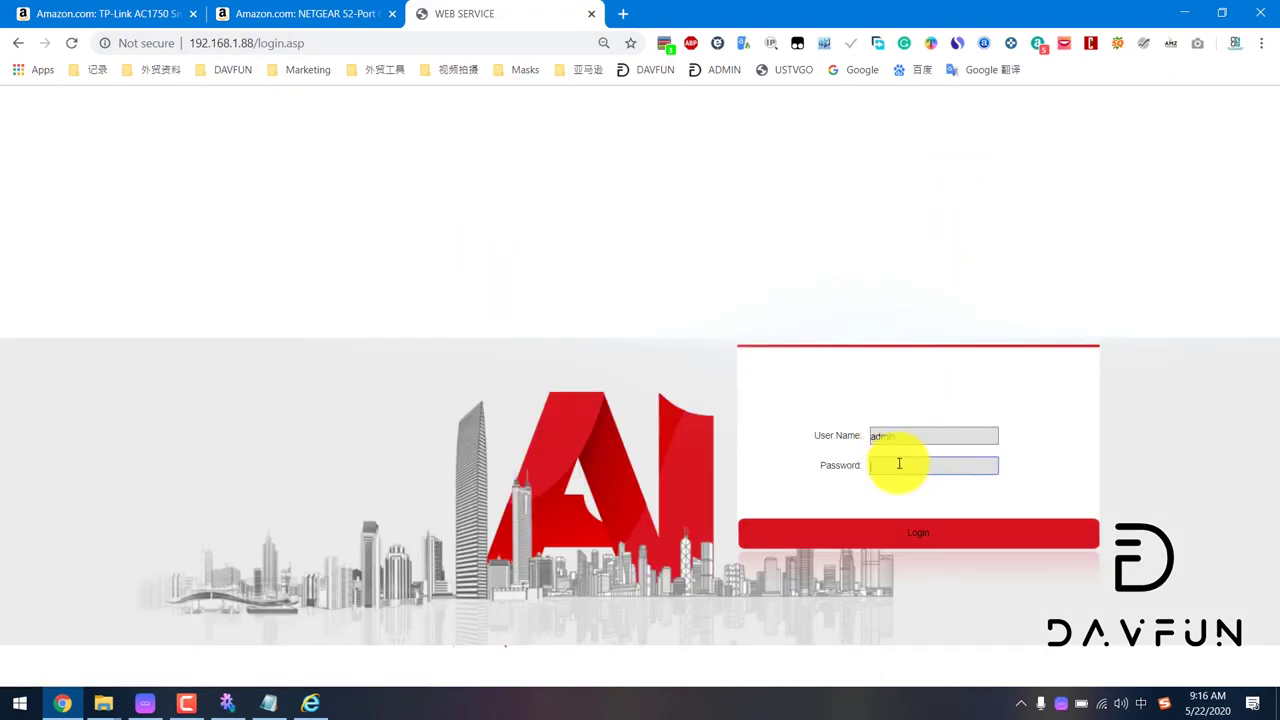
{"action": "type", "text": "a"}
{"action": "key", "text": "Return"}
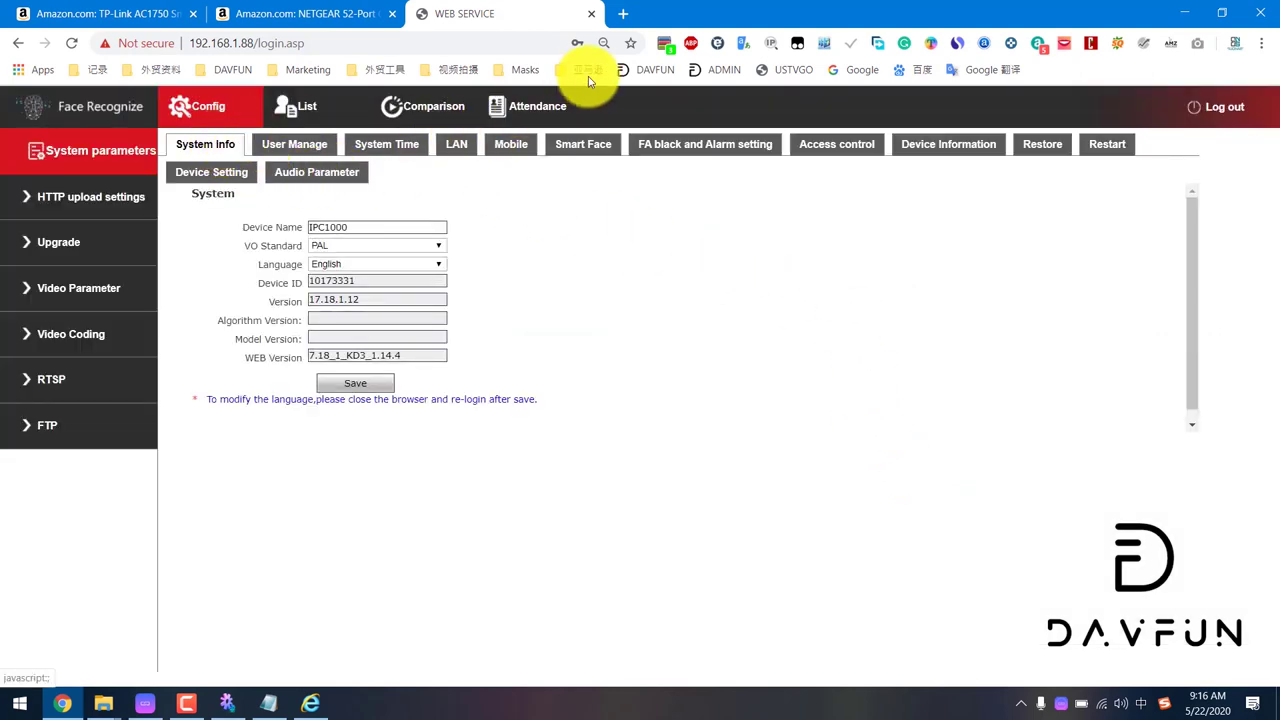
Set the device's system language to lingua italiana and save the system settings
{"action": "left_click", "coordinate": [345, 265]}
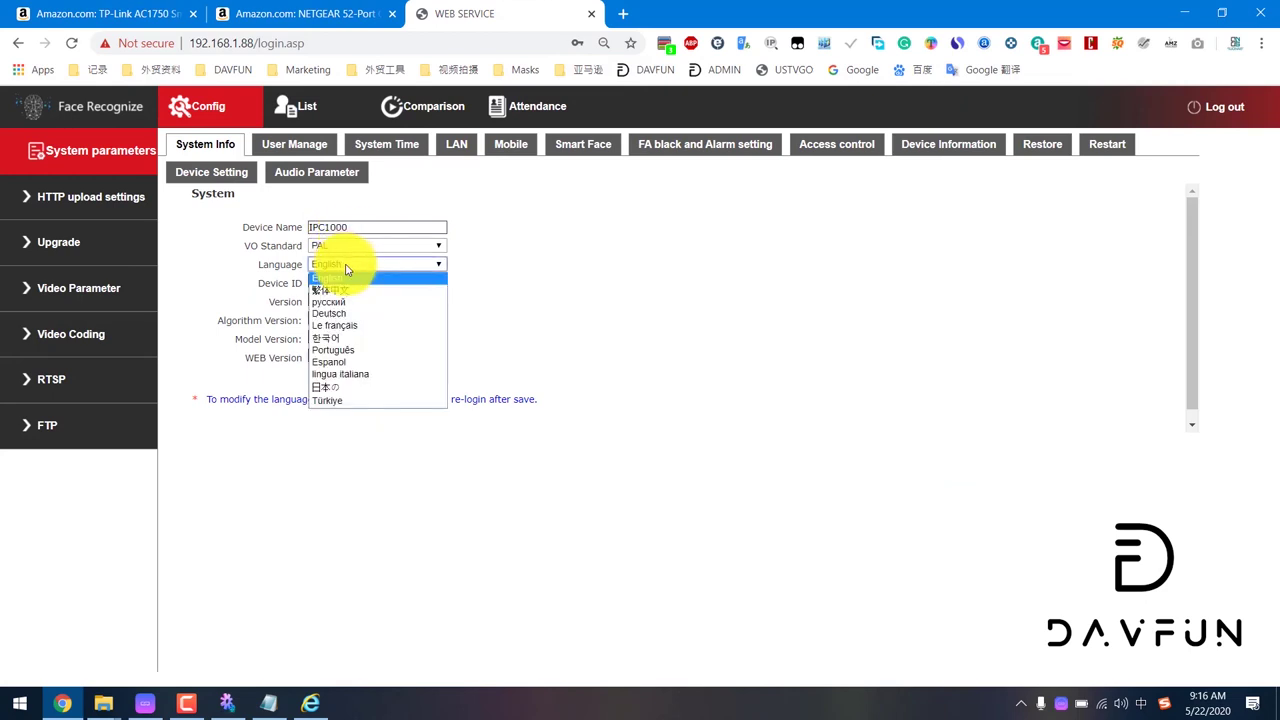
{"action": "left_click", "coordinate": [337, 375]}
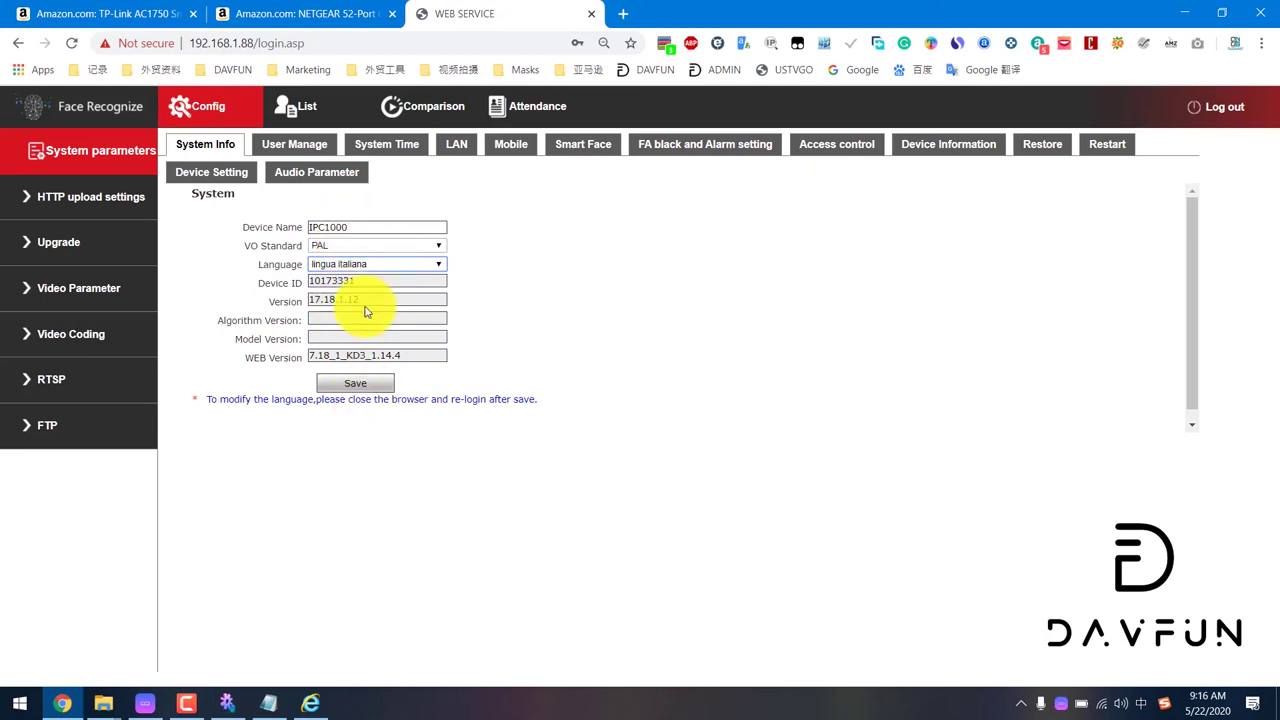
{"action": "left_click", "coordinate": [362, 388]}
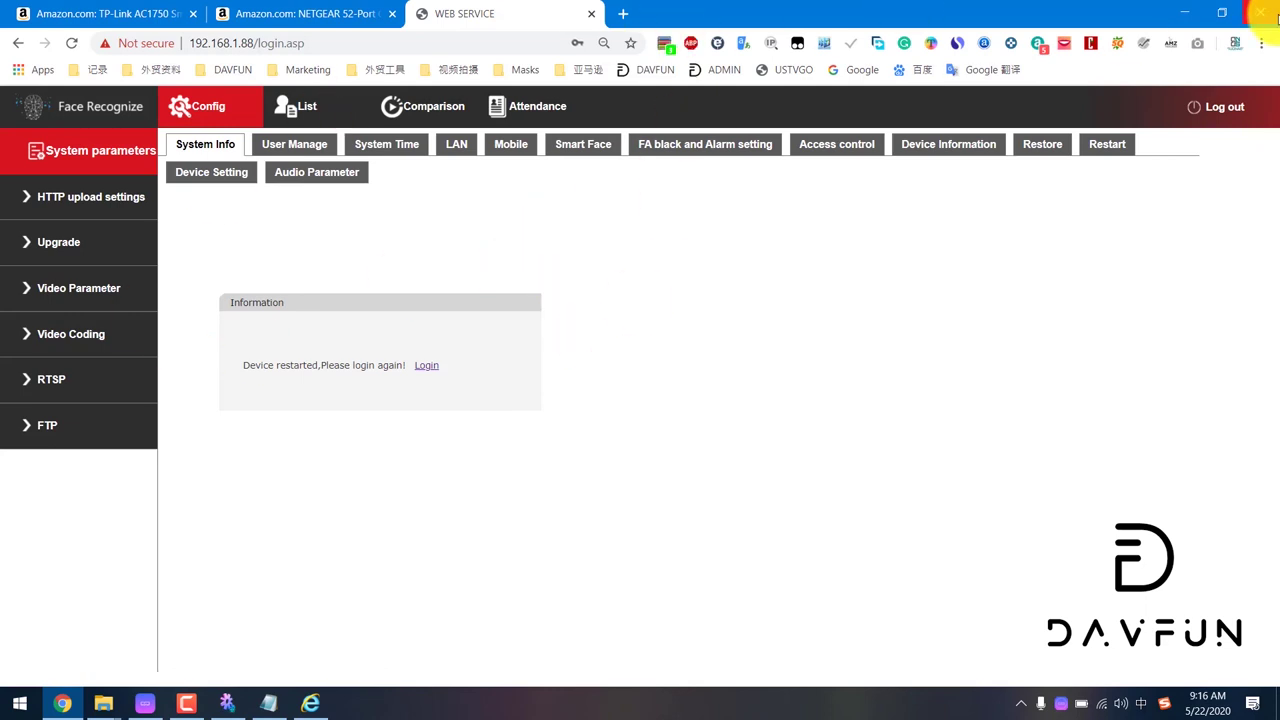
Minimize the browser and review the DV300_17.18.1.12 and BConfig archives on the desktop
{"action": "left_click", "coordinate": [1191, 13]}
{"action": "left_click", "coordinate": [31, 112]}
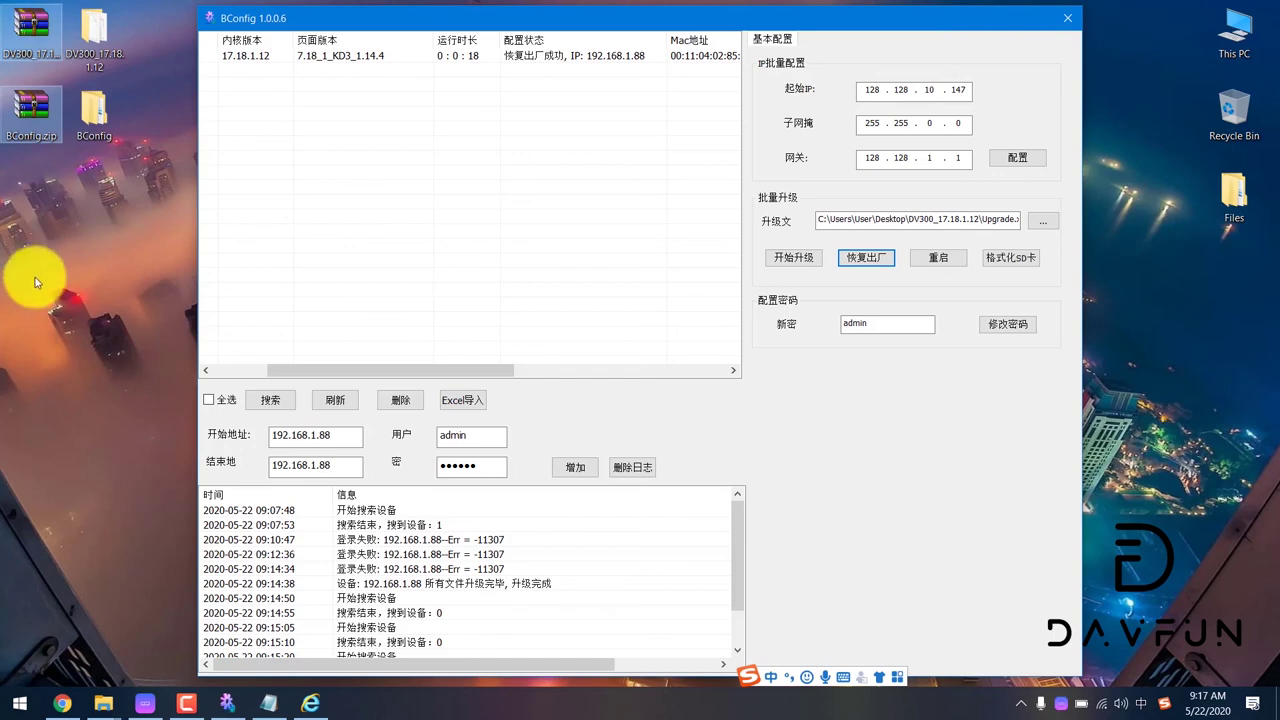
{"action": "right_click", "coordinate": [40, 28]}
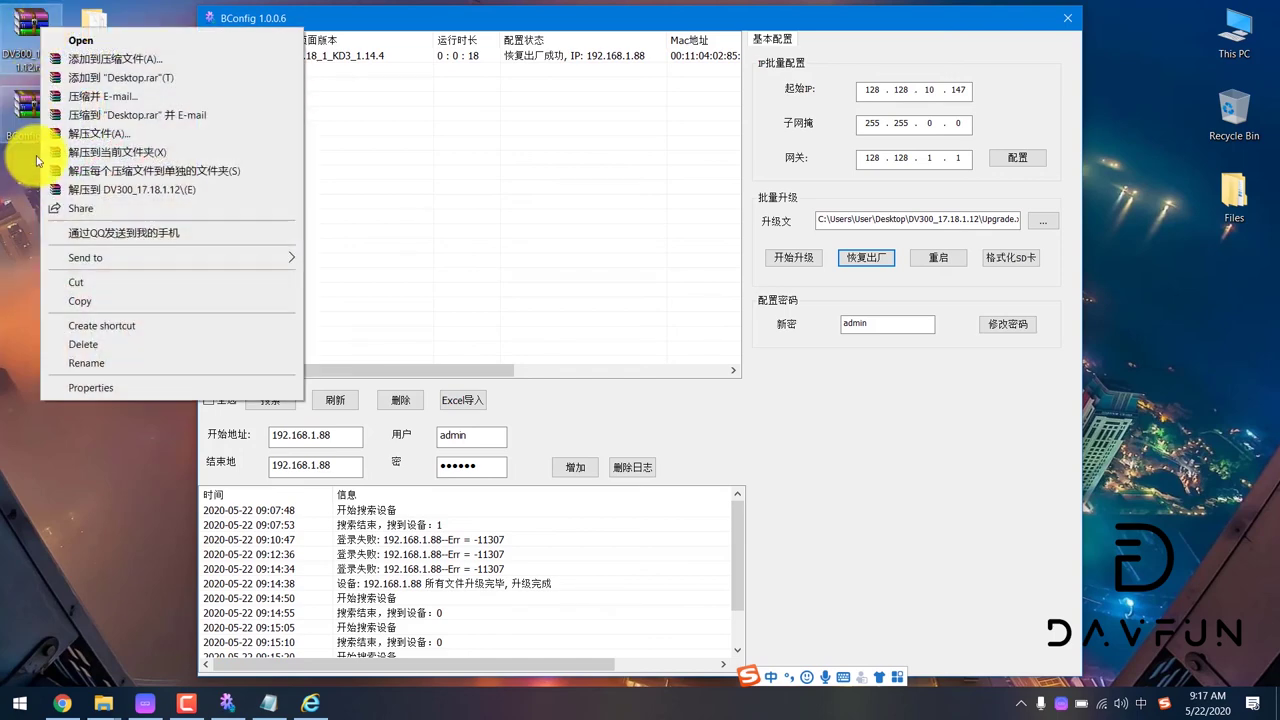
{"action": "left_click", "coordinate": [16, 255]}
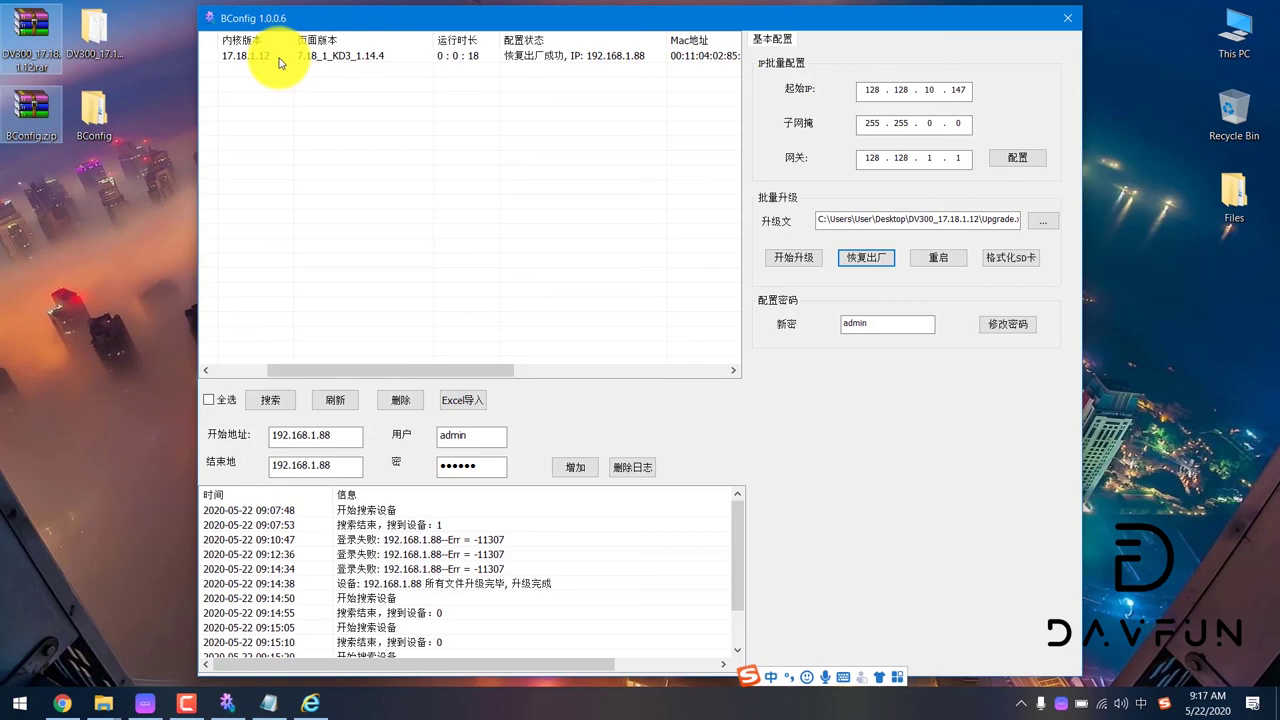
Return to Chrome and review the port and PoE model options on the NETGEAR 52-port switch's Amazon page
{"action": "left_click", "coordinate": [62, 704]}
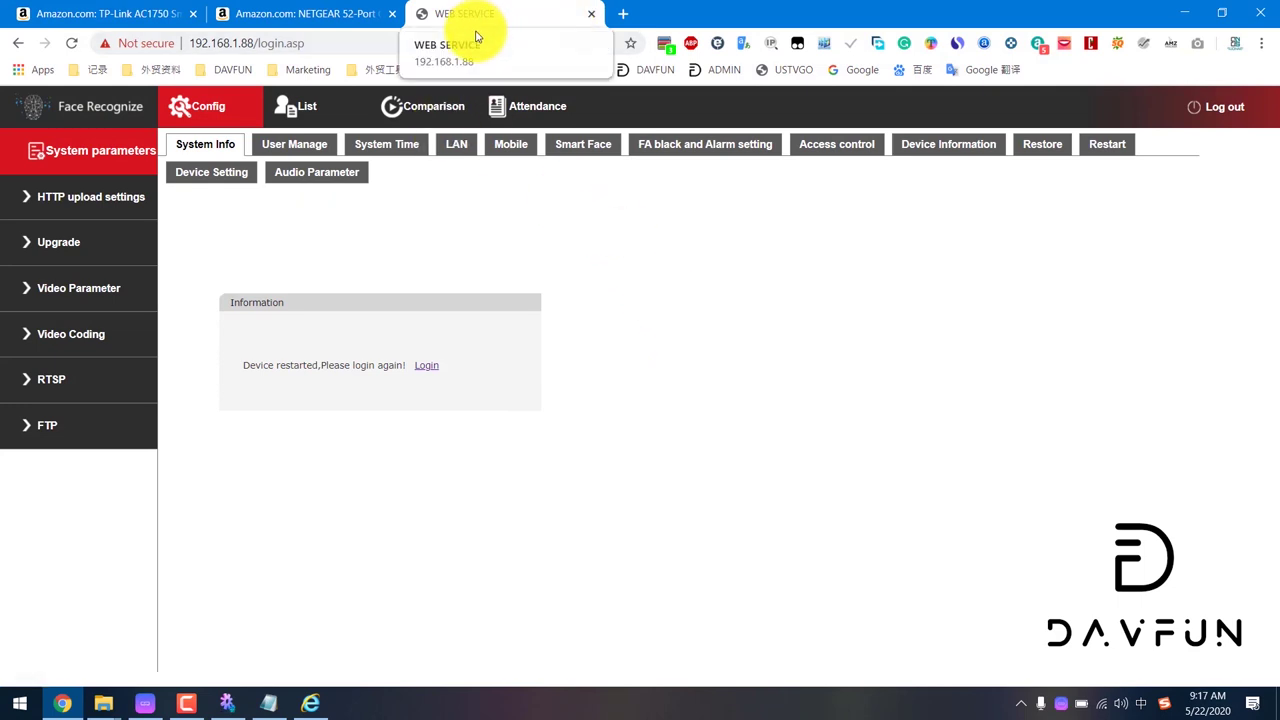
{"action": "left_click", "coordinate": [316, 22]}
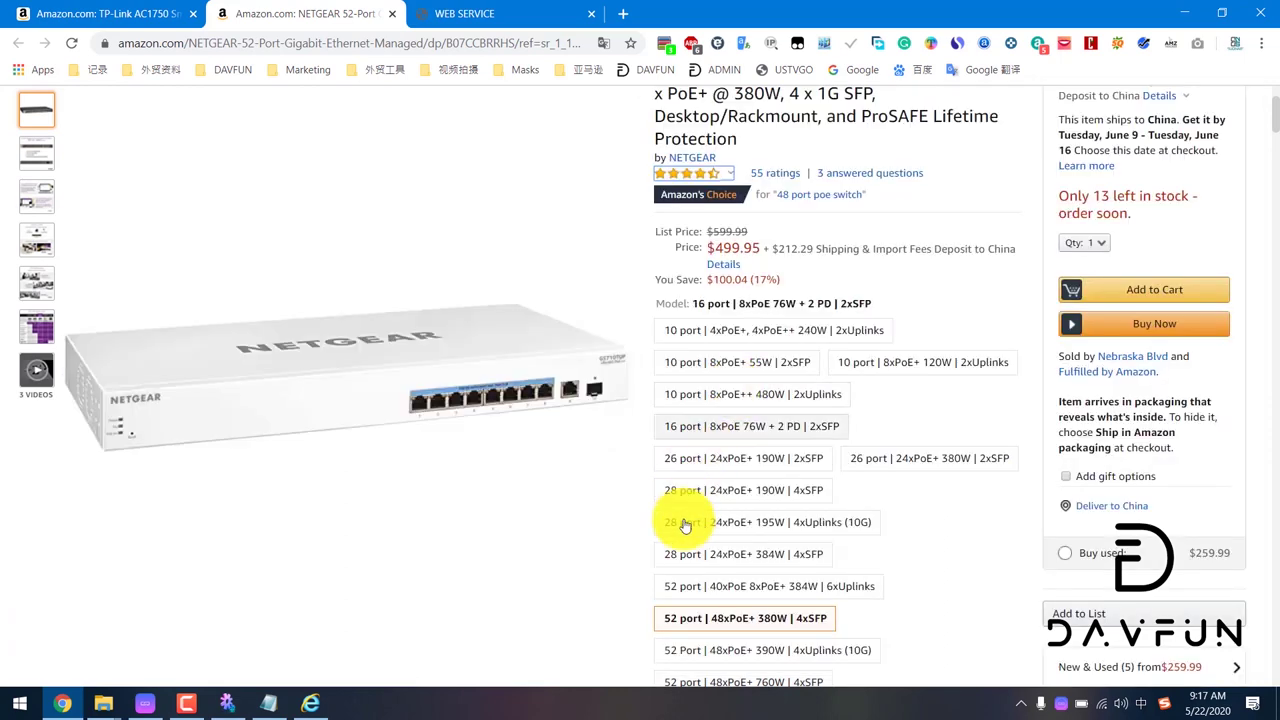
{"action": "scroll", "coordinate": [940, 610], "scroll_direction": "down", "scroll_amount": 1}
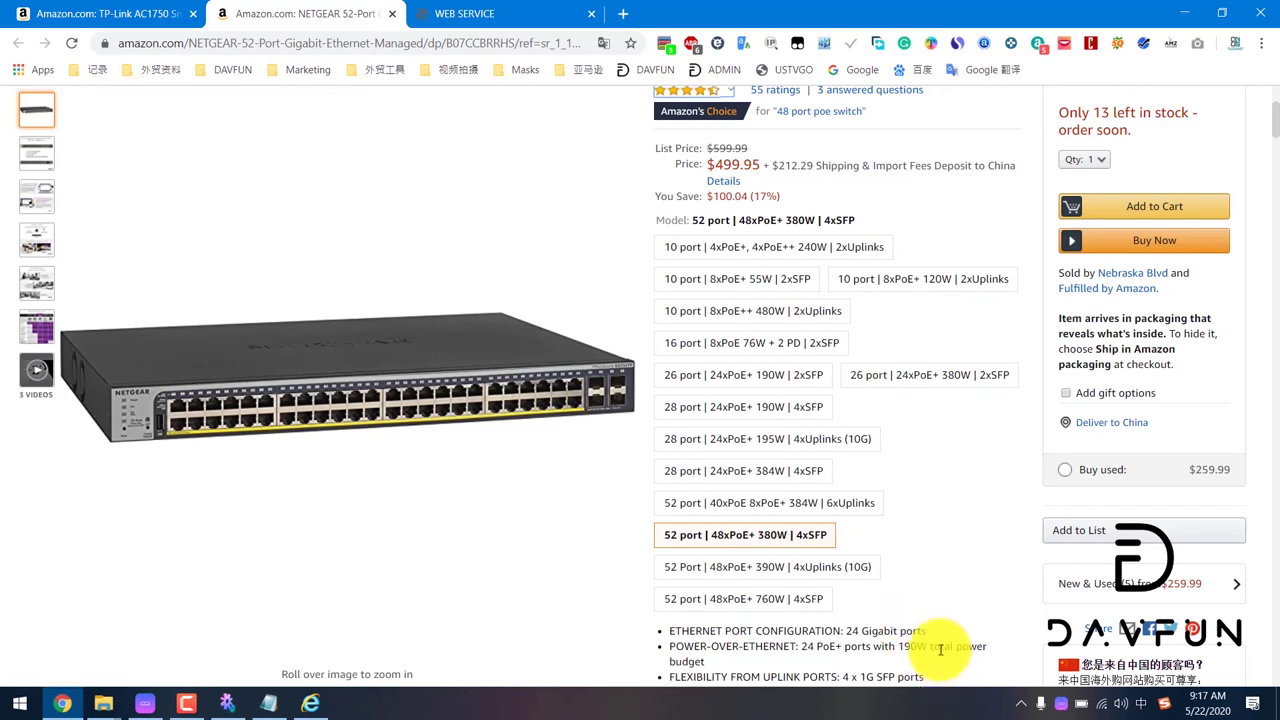
{"action": "left_click", "coordinate": [186, 703]}
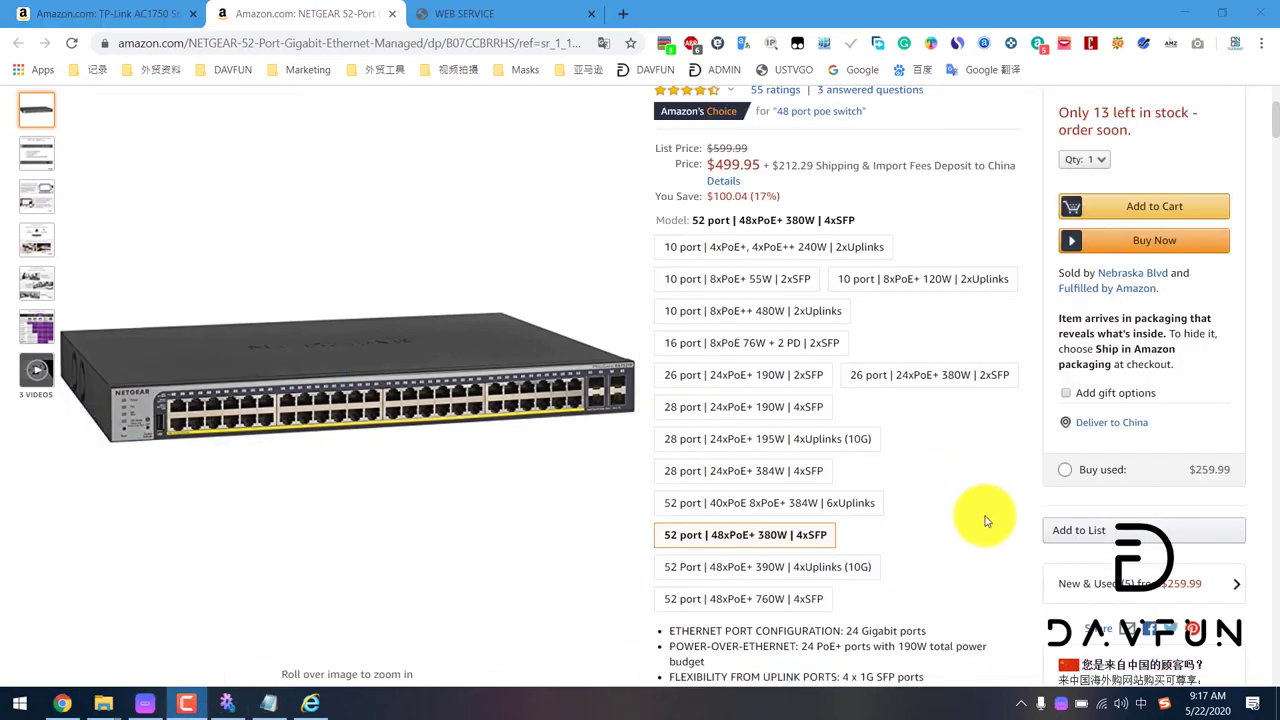